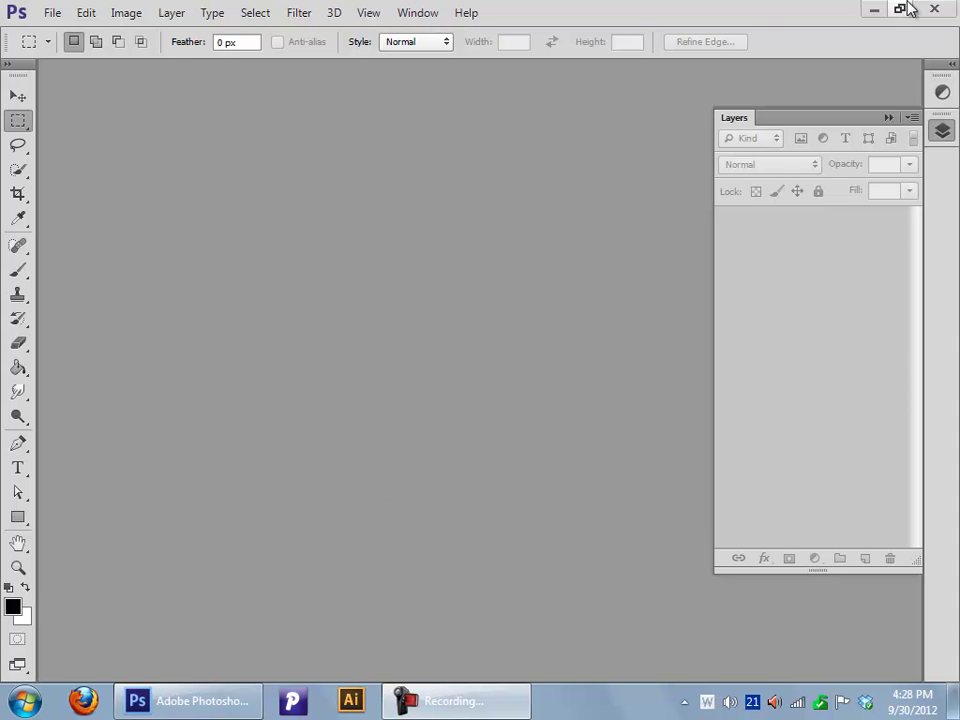
- Open the finished sig.psd signature banner and select Layer 15 in its layer stack
{"action": "left_click", "coordinate": [877, 10]}
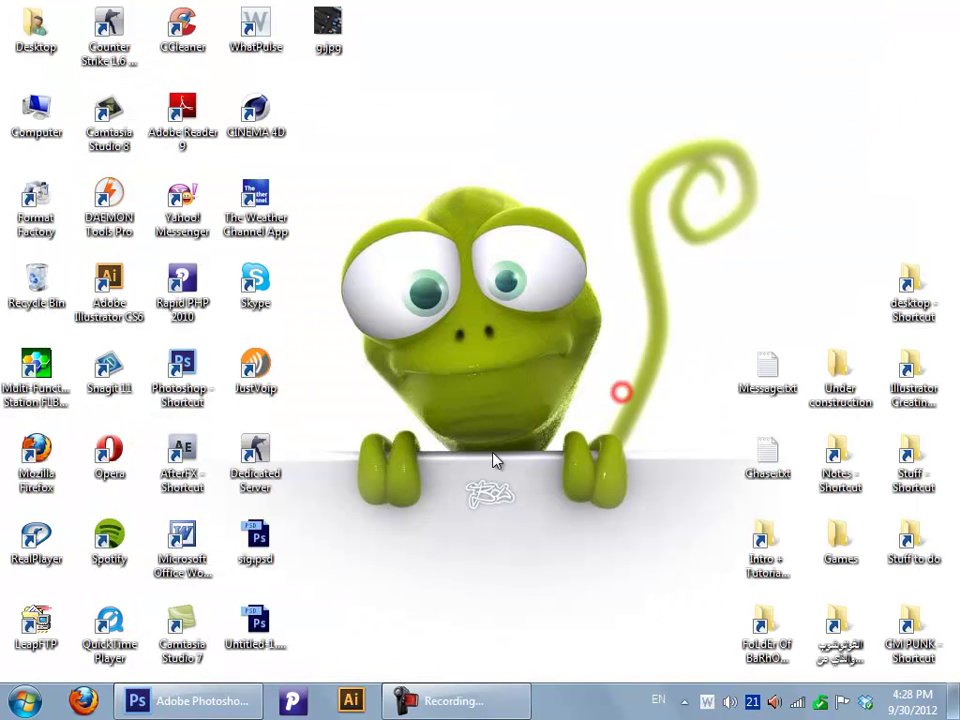
{"action": "left_click", "coordinate": [275, 552]}
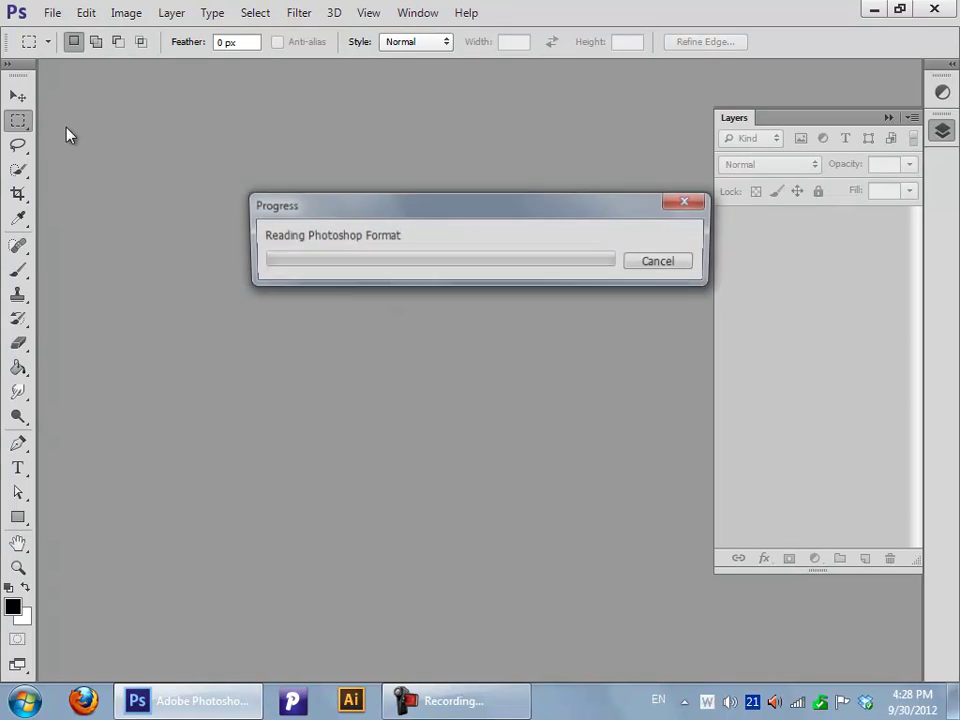
{"action": "left_click", "coordinate": [20, 96]}
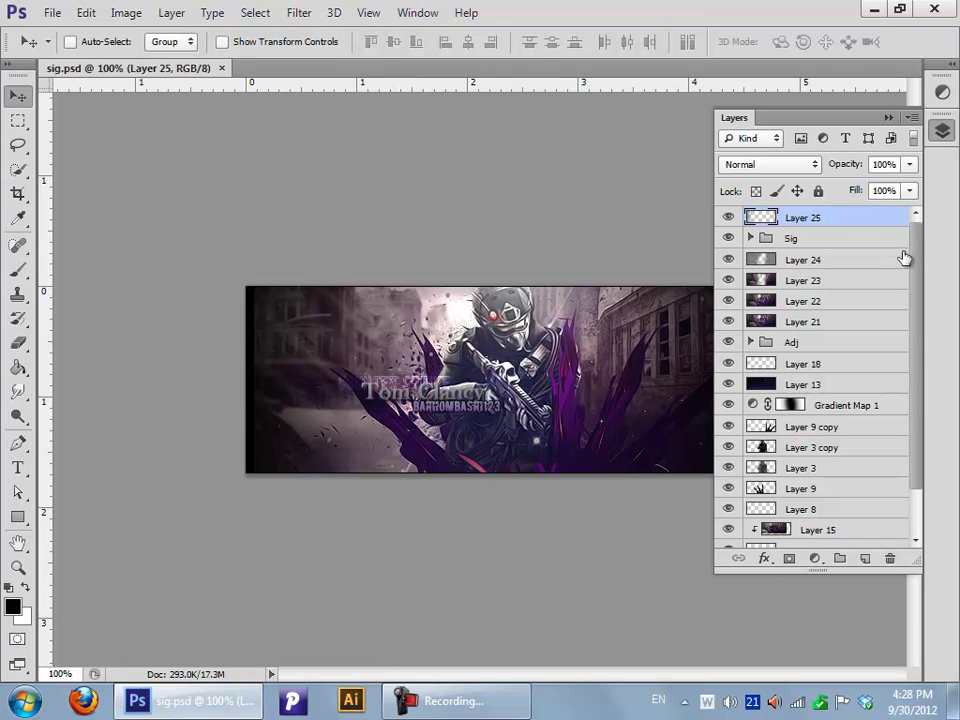
{"action": "left_click_drag", "start_coordinate": [918, 259], "coordinate": [897, 443]}
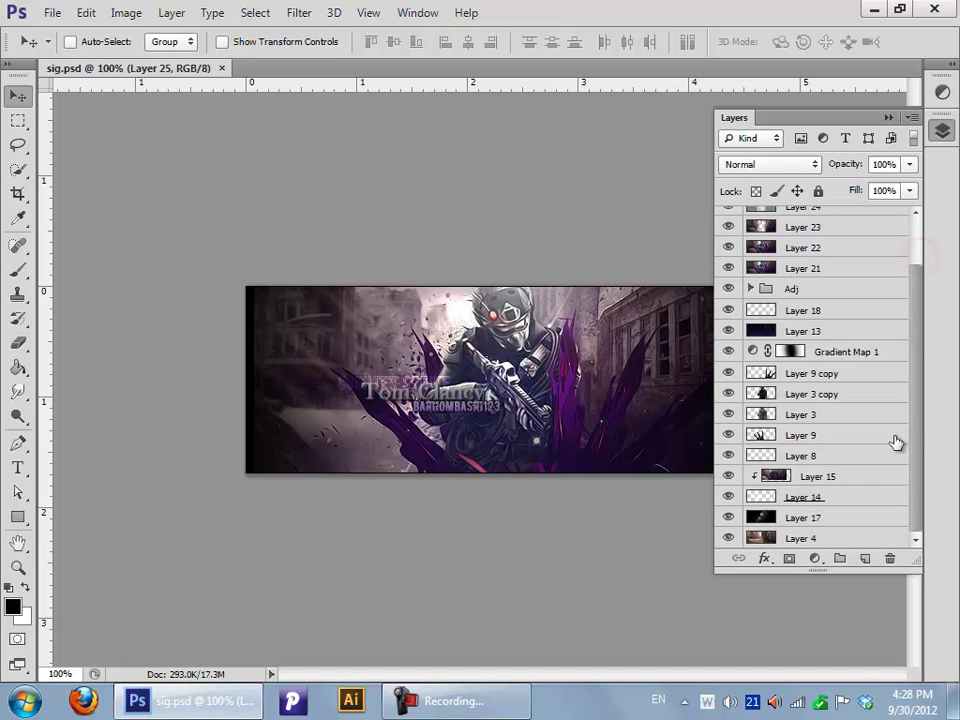
{"action": "left_click", "coordinate": [785, 496]}
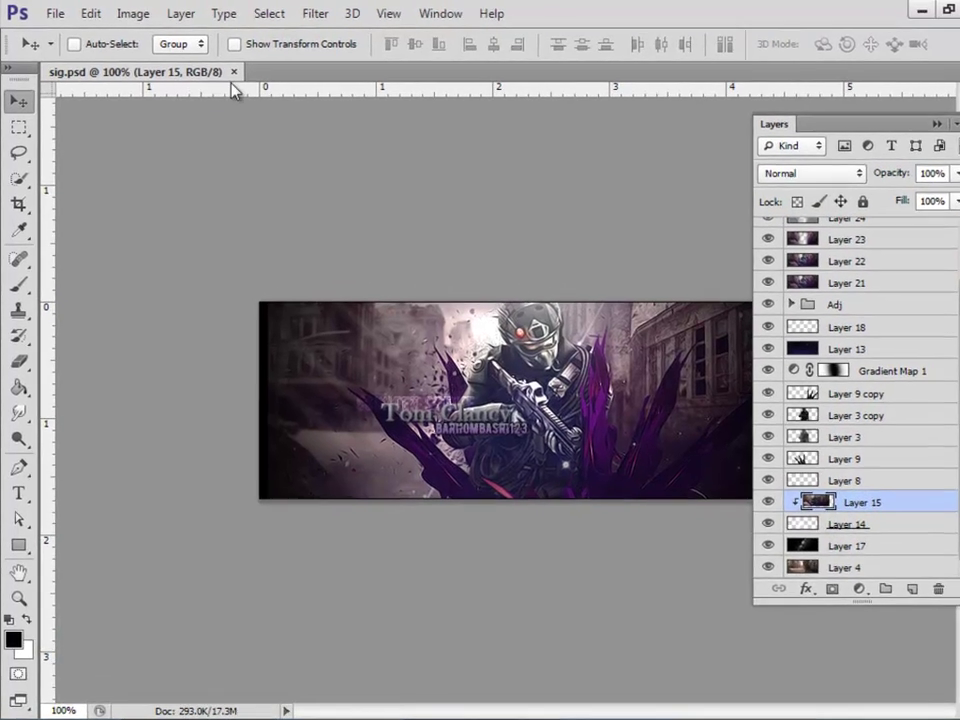
- Close sig.psd, create a new 500×500 document, and convert its Background into Layer 0
{"action": "left_click", "coordinate": [233, 72]}
{"action": "left_click", "coordinate": [55, 13]}
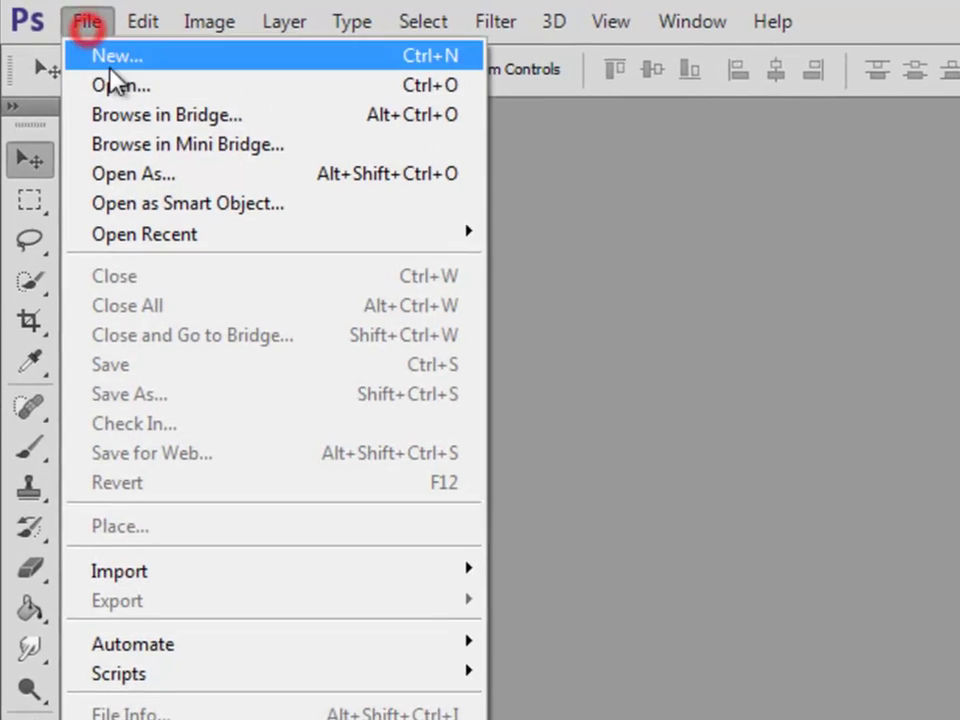
{"action": "left_click", "coordinate": [114, 58]}
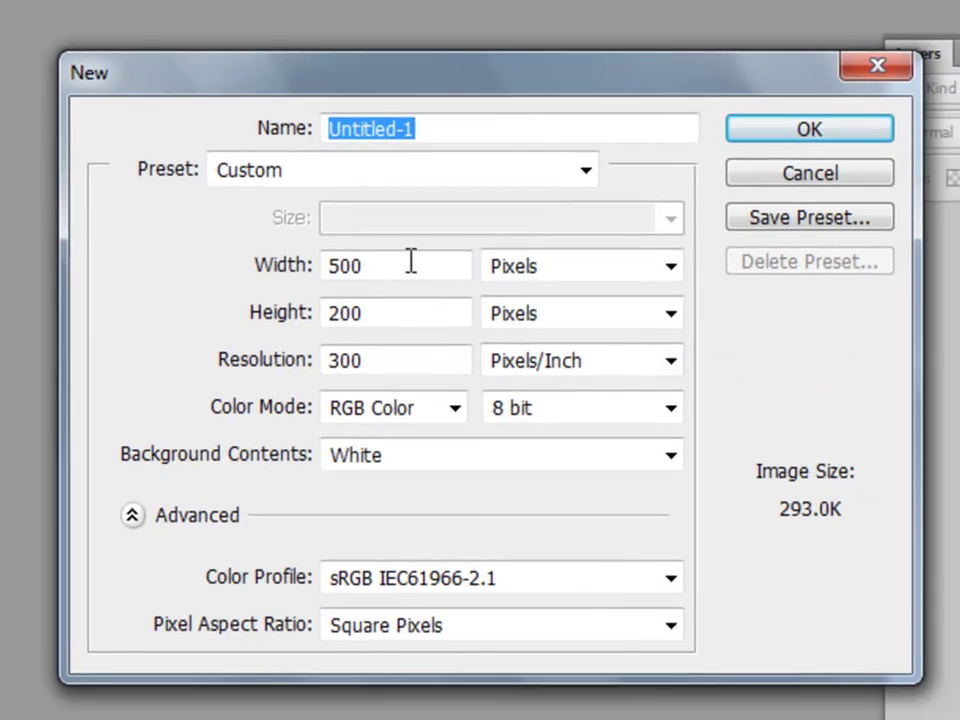
{"action": "left_click_drag", "start_coordinate": [332, 313], "coordinate": [339, 318]}
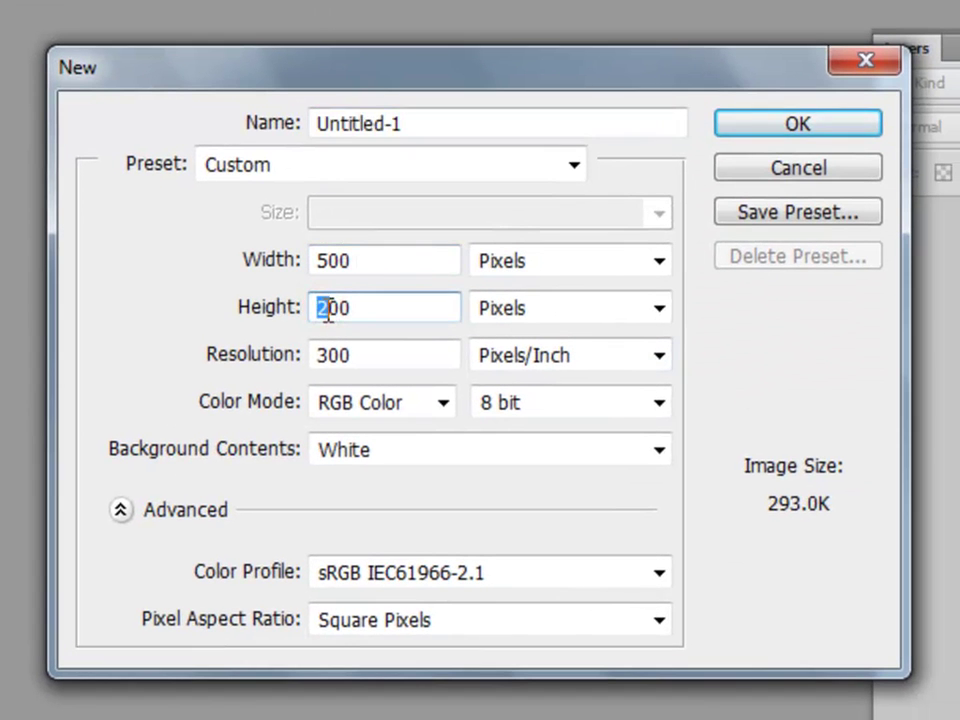
{"action": "type", "text": "5"}
{"action": "key", "text": "Return"}
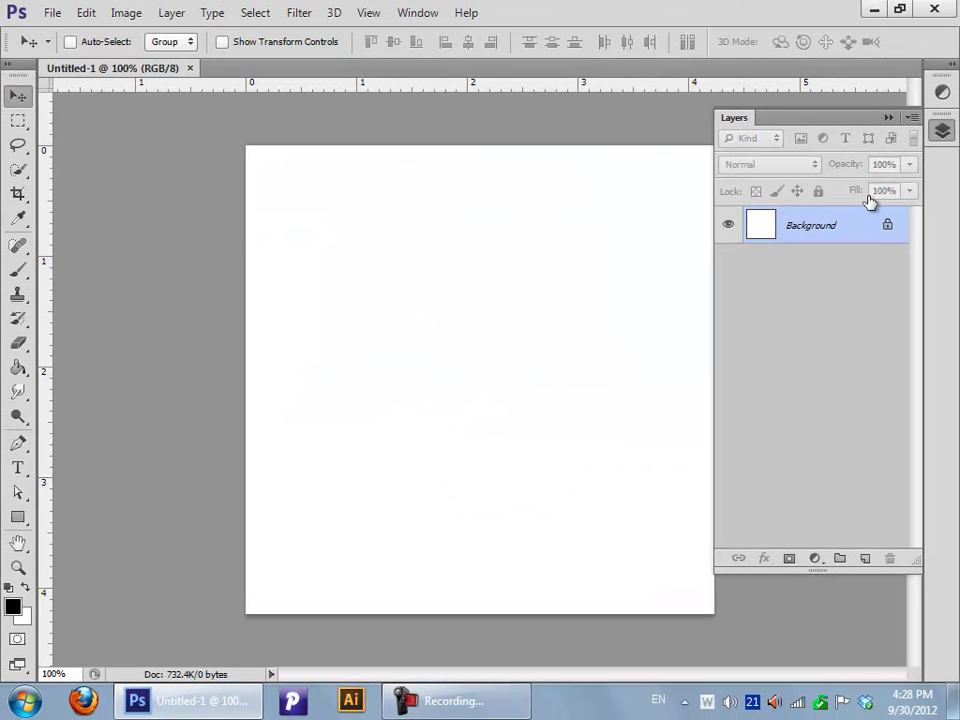
{"action": "double_click", "coordinate": [853, 226]}
{"action": "key", "text": "Return"}
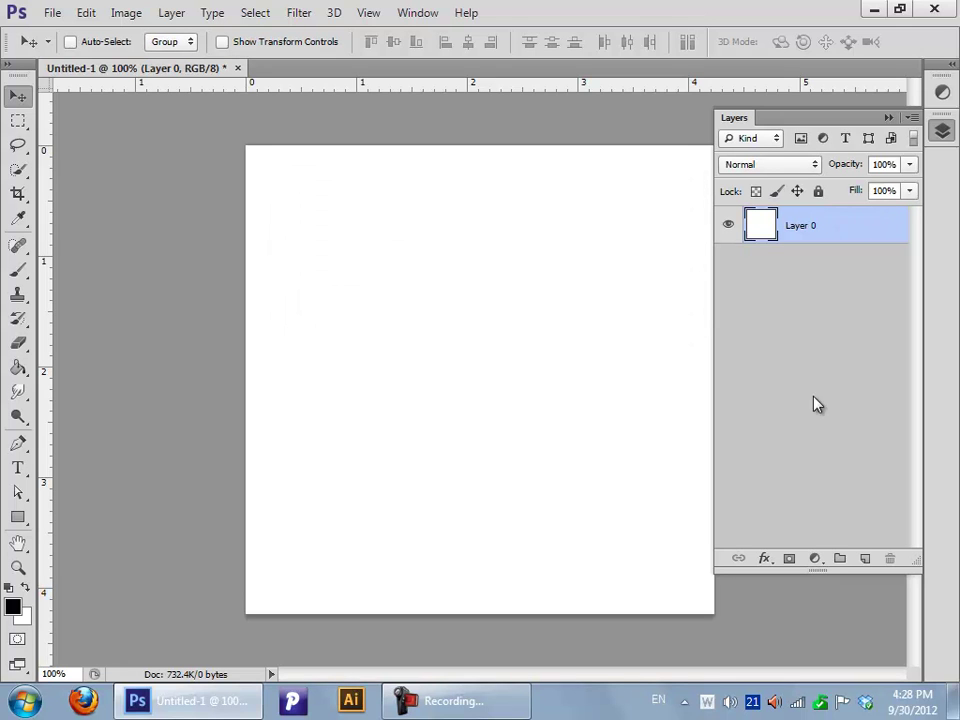
- Add Layer 1, load the Splatter brush set, and choose the 376 px splatter brush
{"action": "left_click", "coordinate": [866, 558]}
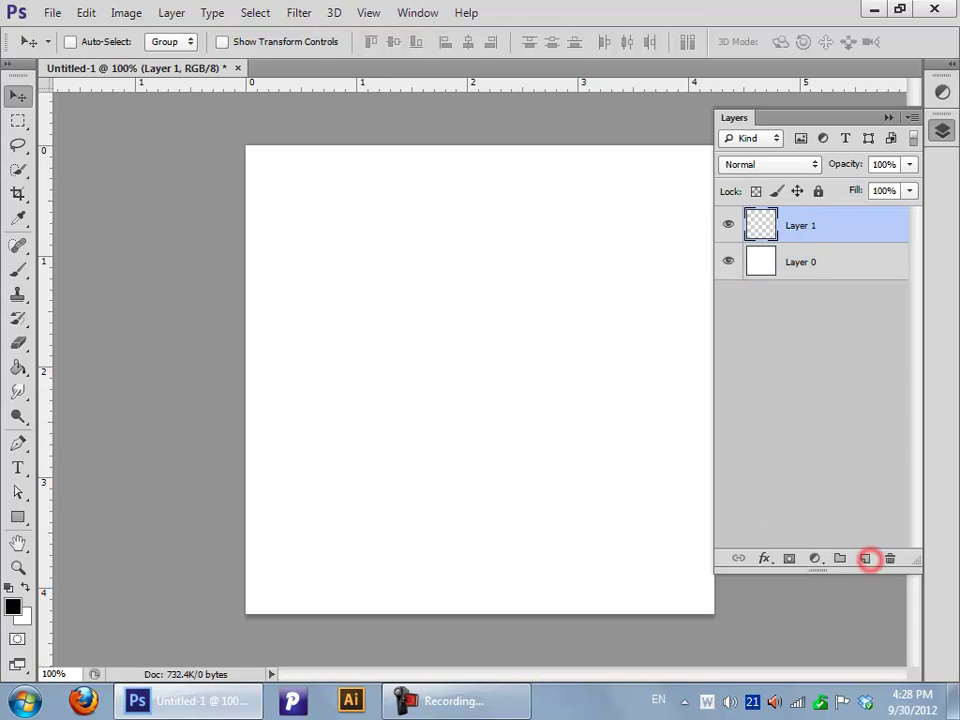
{"action": "left_click", "coordinate": [14, 270]}
{"action": "right_click", "coordinate": [519, 244]}
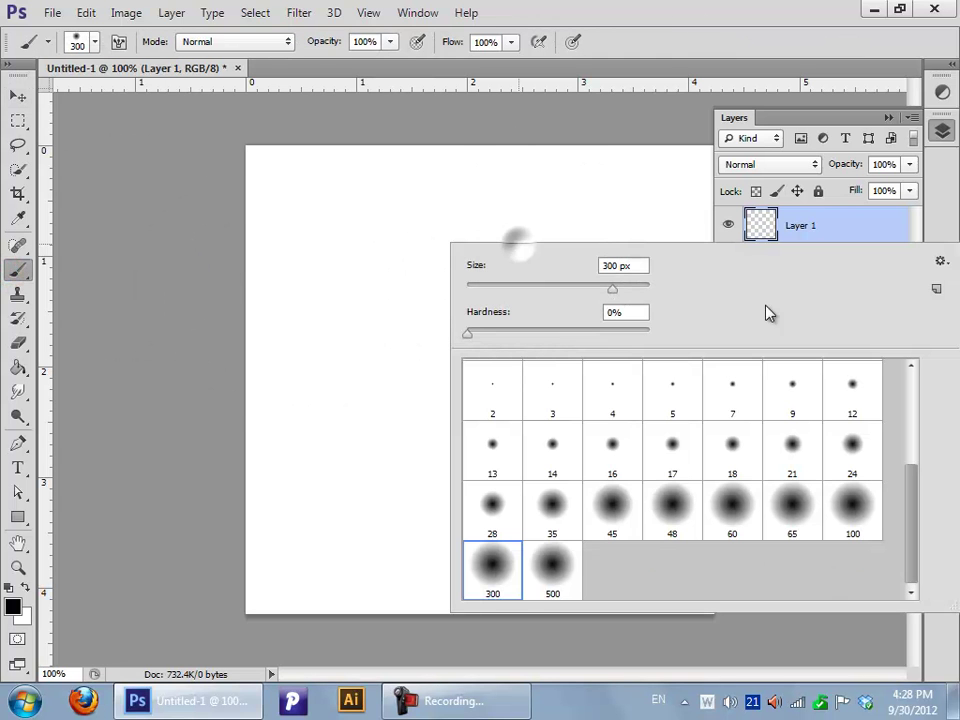
{"action": "left_click", "coordinate": [940, 259]}
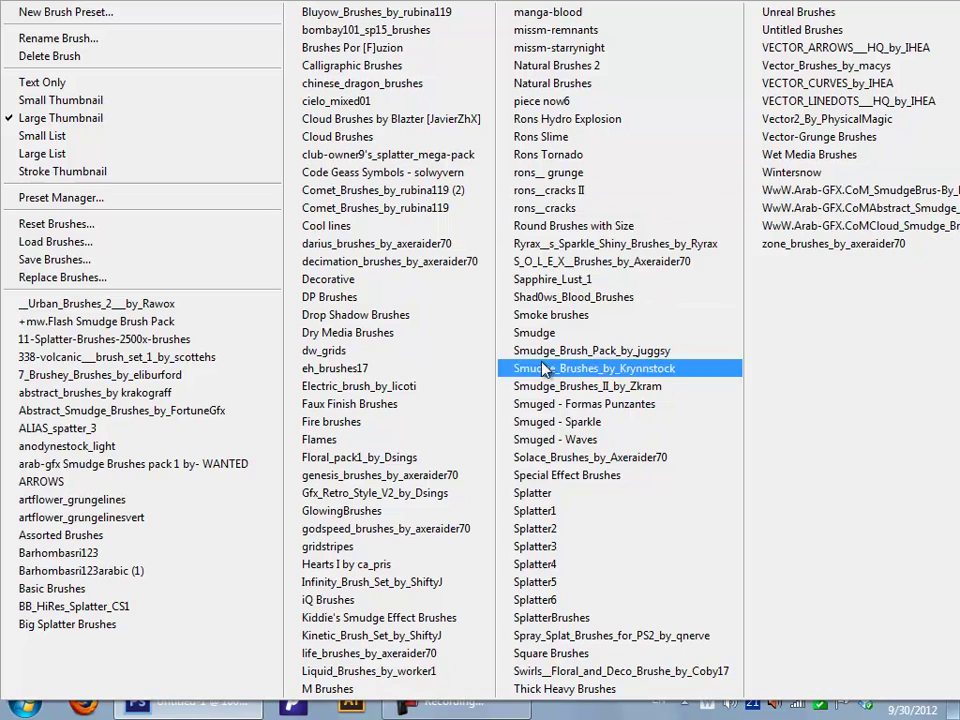
{"action": "left_click", "coordinate": [597, 495]}
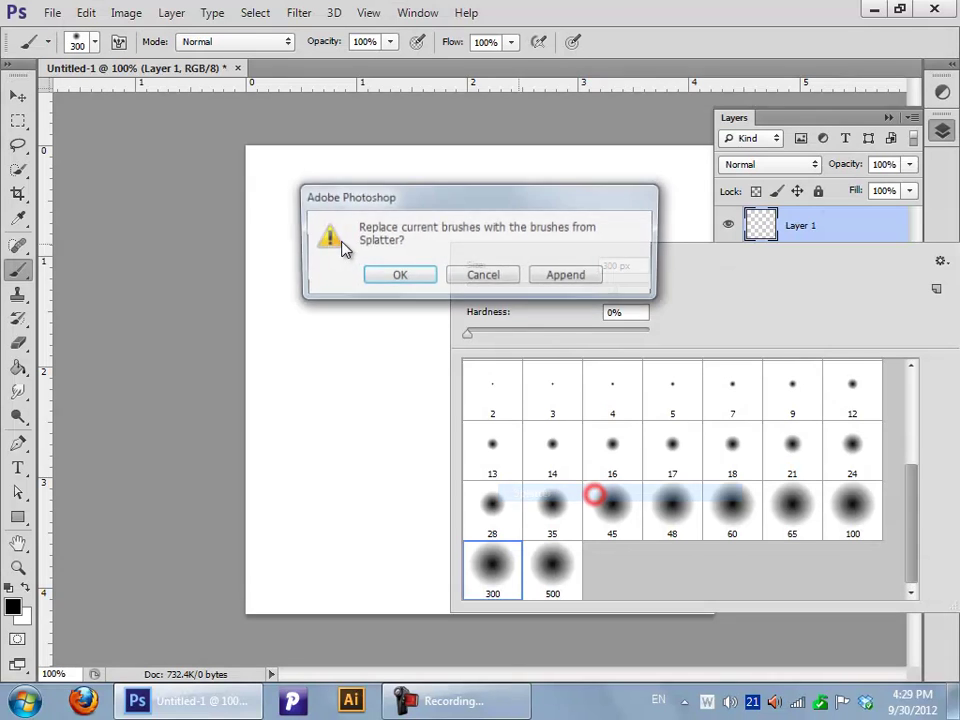
{"action": "left_click", "coordinate": [421, 278]}
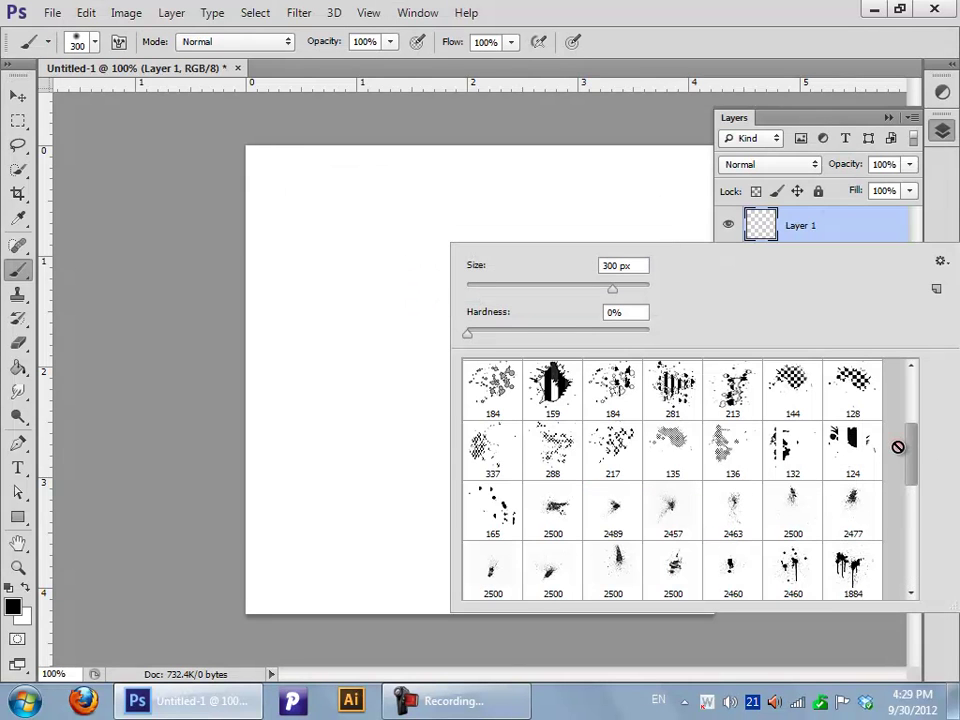
{"action": "left_click_drag", "start_coordinate": [912, 472], "coordinate": [912, 518]}
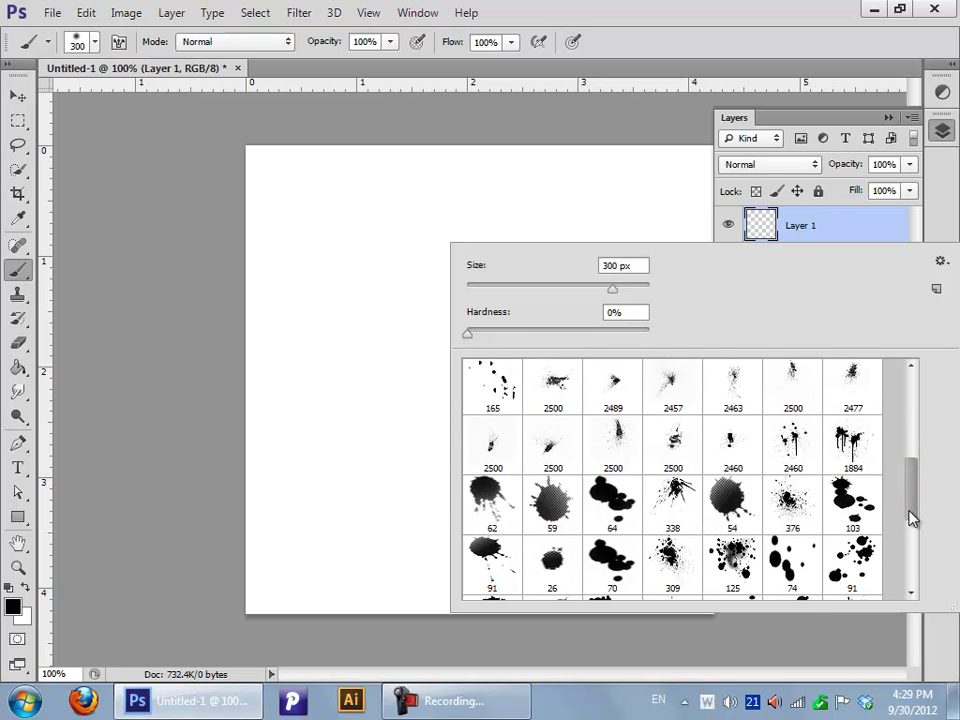
{"action": "left_click", "coordinate": [792, 510]}
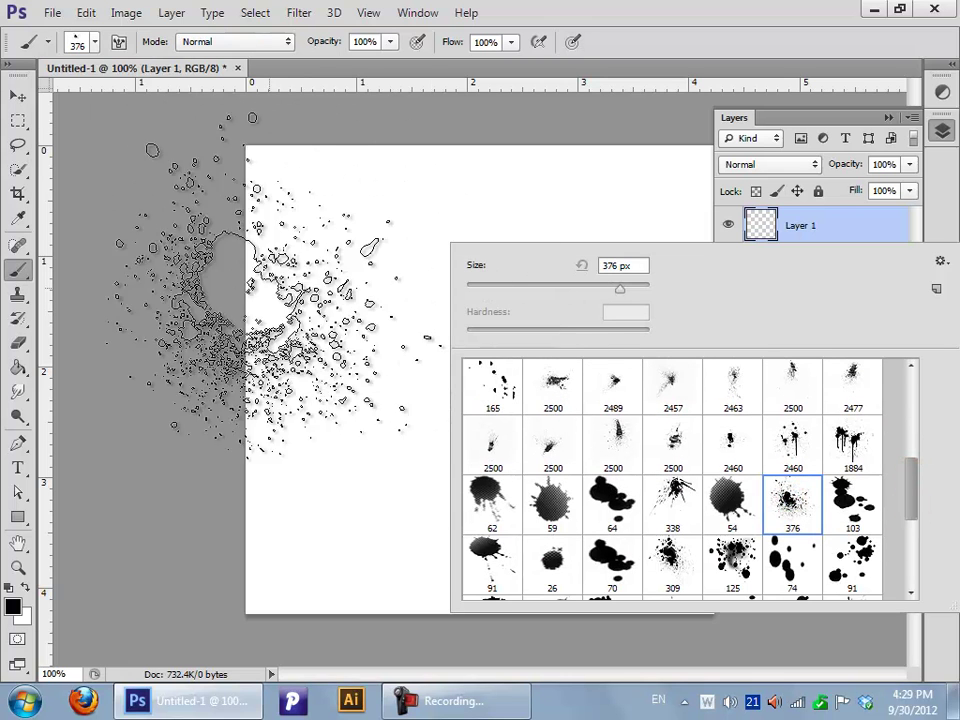
{"action": "left_click", "coordinate": [36, 208]}
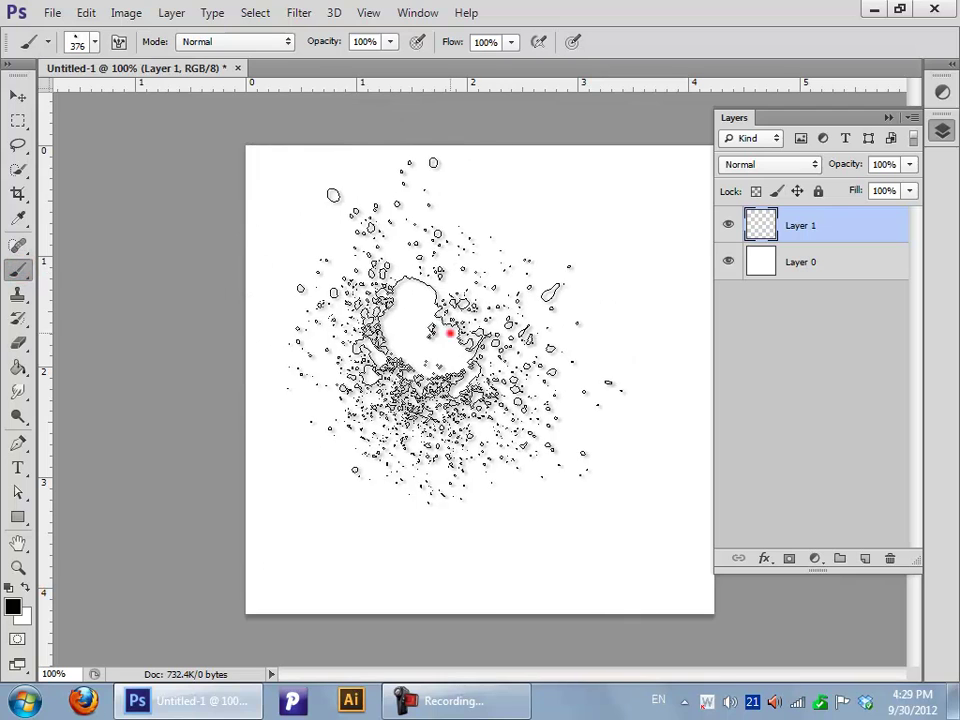
- Stamp a black splatter at the canvas centre, redoing the first attempt
{"action": "left_click", "coordinate": [450, 333]}
{"action": "key", "text": "ctrl+z"}
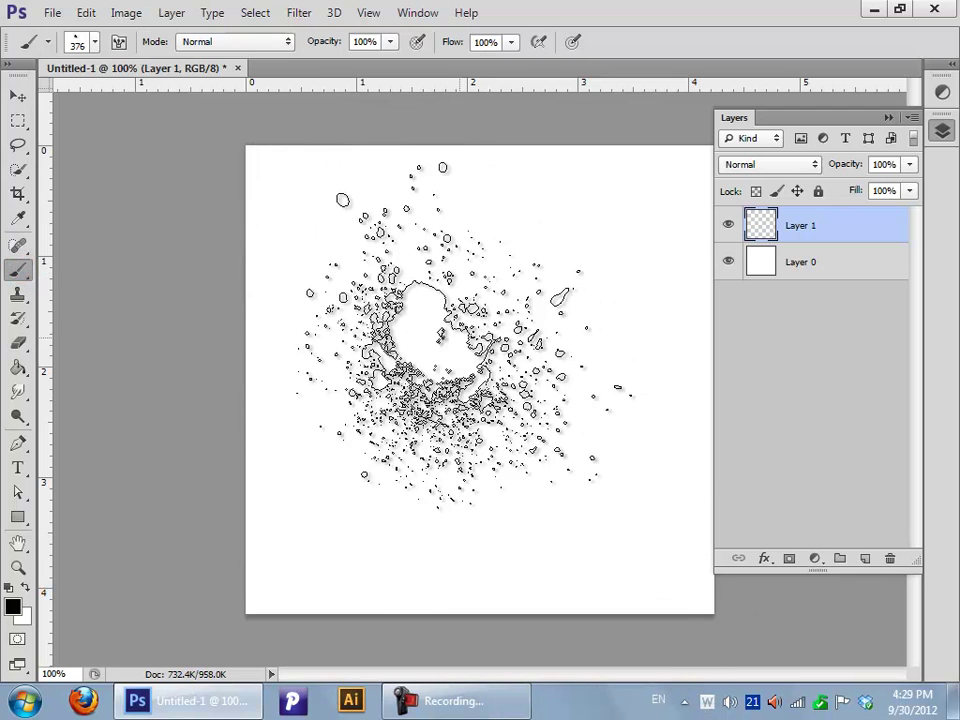
{"action": "left_click", "coordinate": [483, 349]}
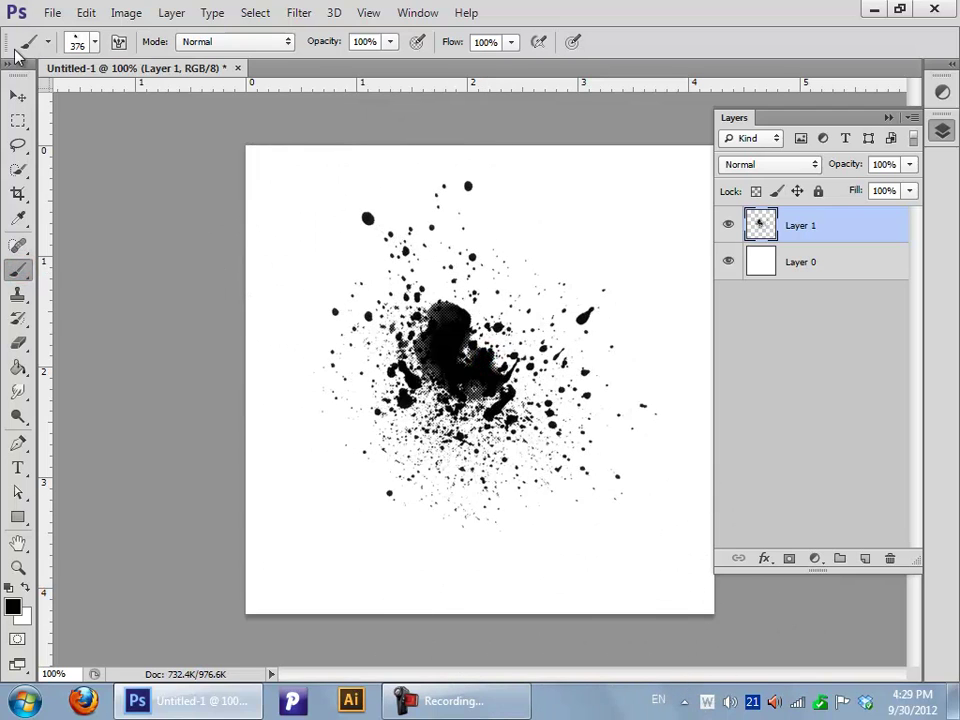
{"action": "left_click", "coordinate": [18, 95]}
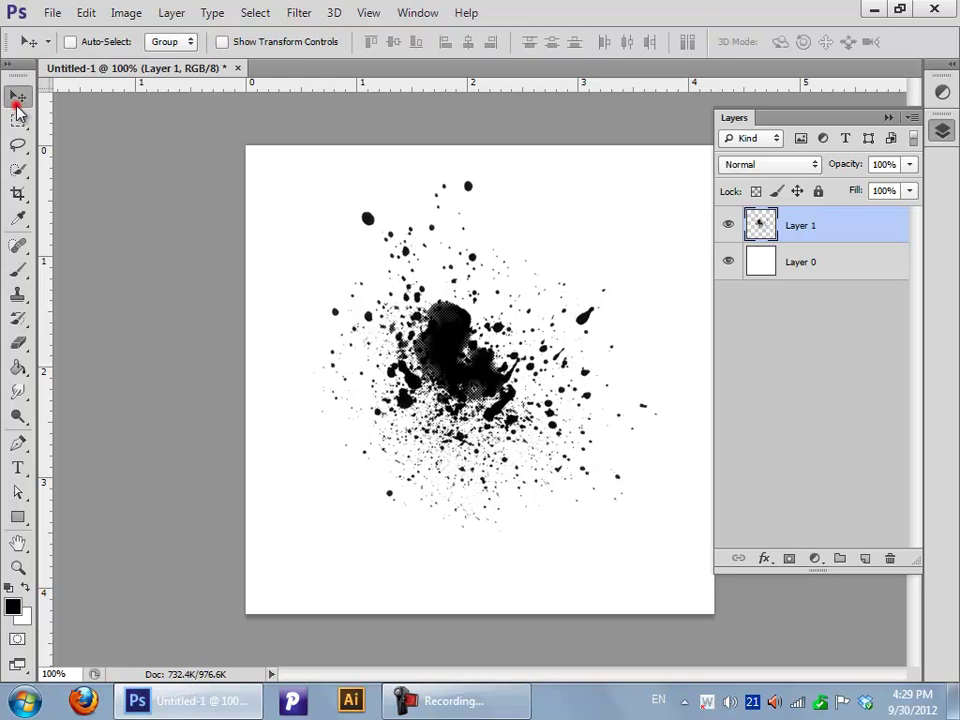
- Open the design resources folder from the desktop and look inside the Wallpapers folder
{"action": "left_click", "coordinate": [870, 9]}
{"action": "left_click", "coordinate": [830, 628]}
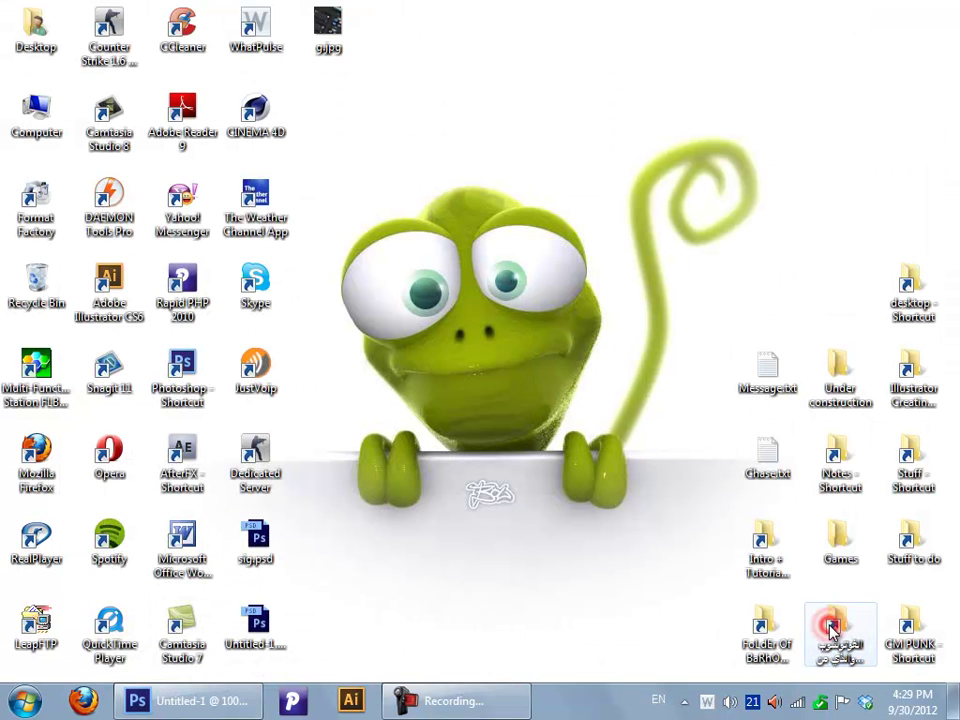
{"action": "double_click", "coordinate": [830, 628]}
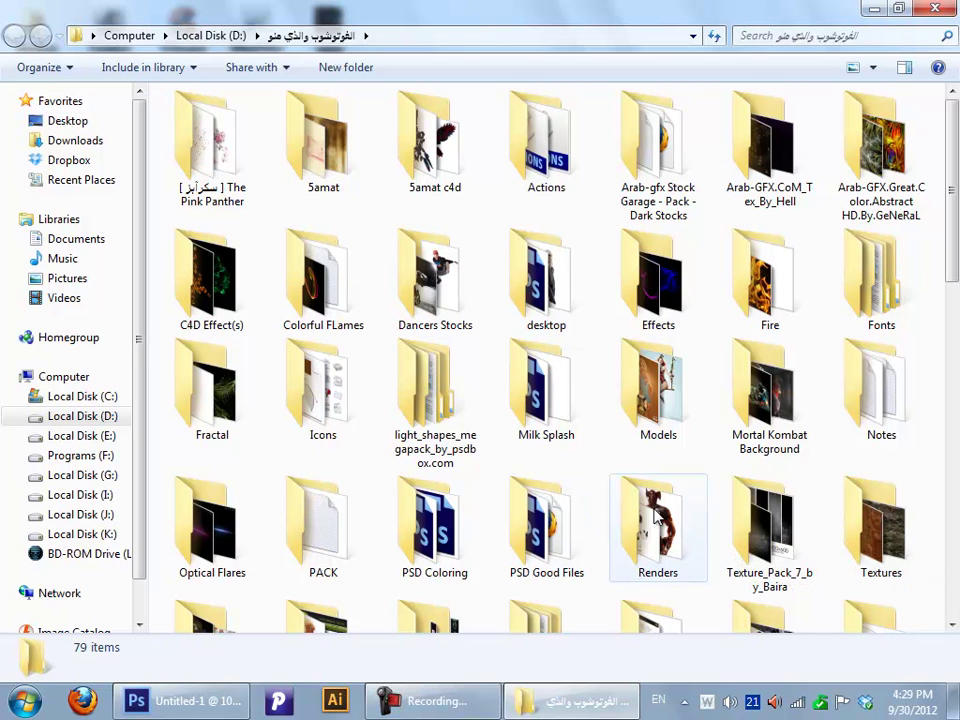
{"action": "left_click", "coordinate": [660, 527]}
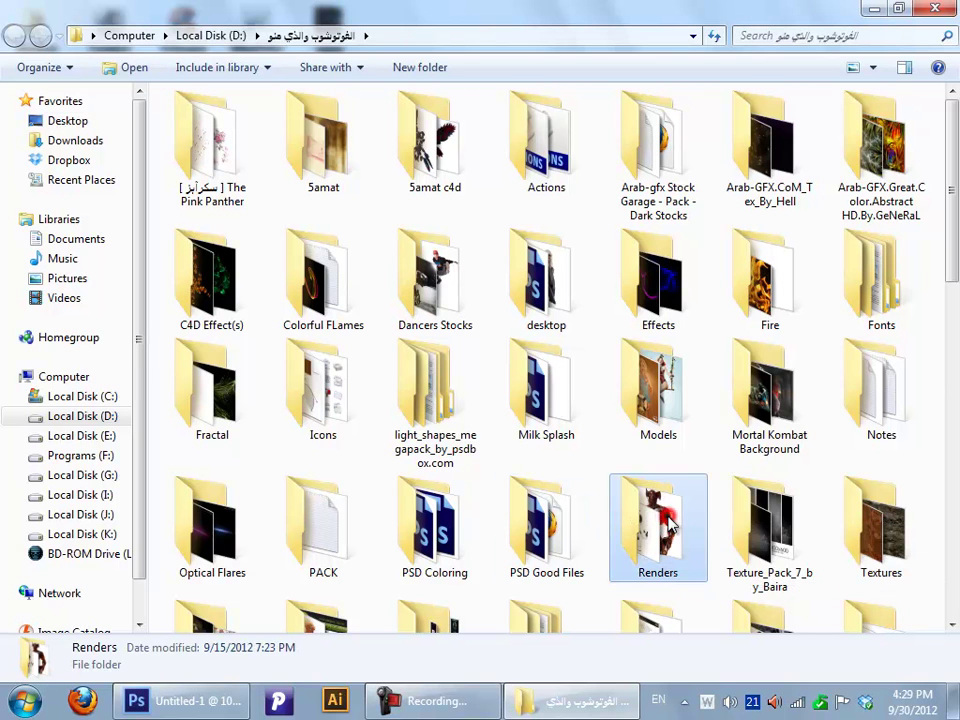
{"action": "left_click", "coordinate": [435, 280]}
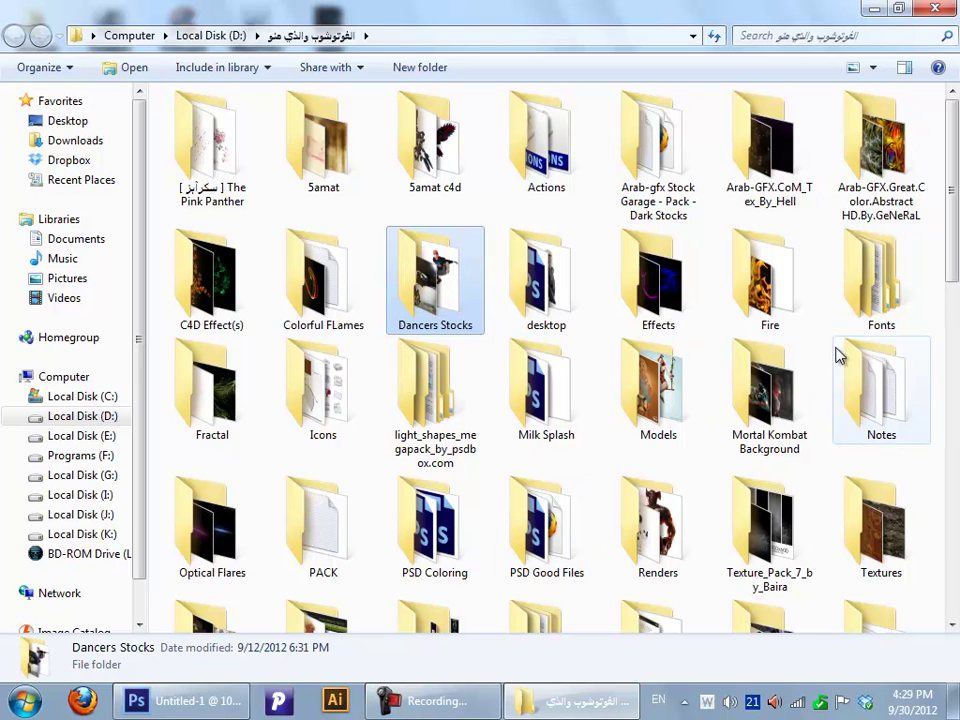
{"action": "scroll", "coordinate": [888, 338], "scroll_direction": "down", "scroll_amount": 3}
{"action": "double_click", "coordinate": [772, 420]}
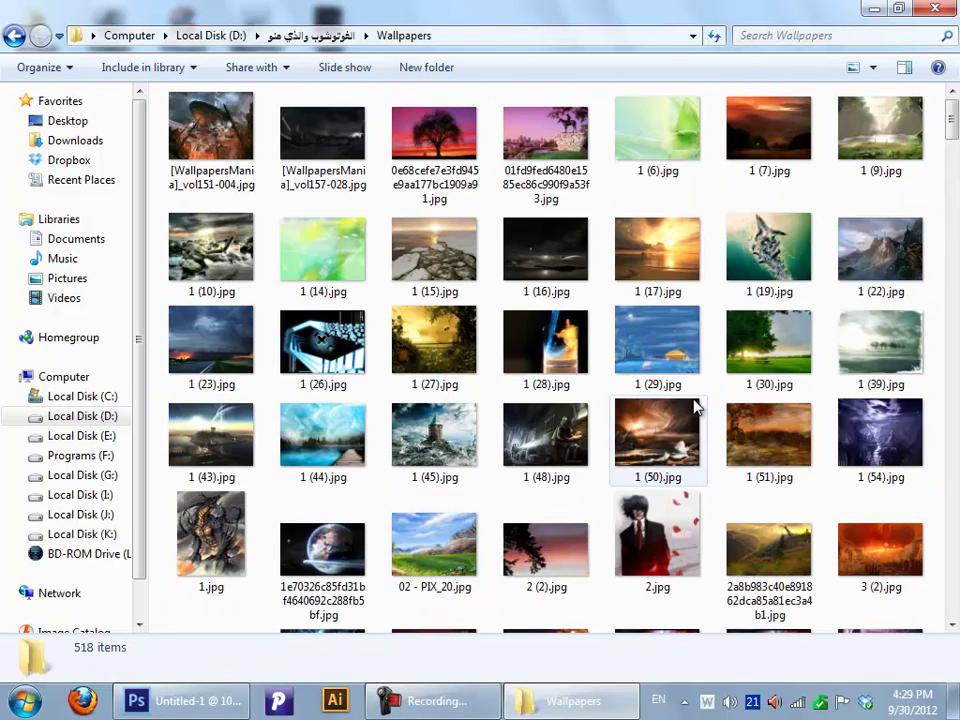
{"action": "mouse_move", "coordinate": [950, 125]}
{"action": "left_mouse_down"}
{"action": "mouse_move", "coordinate": [953, 238]}
{"action": "mouse_move", "coordinate": [940, 183]}
{"action": "left_mouse_up"}
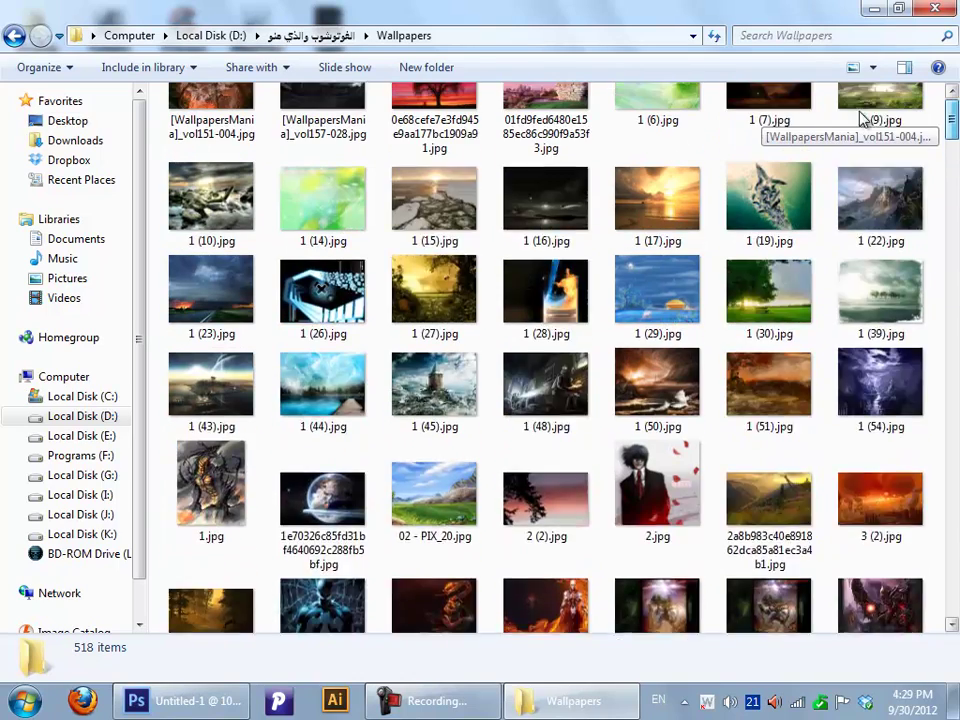
{"action": "left_click_drag", "start_coordinate": [940, 183], "coordinate": [851, 60]}
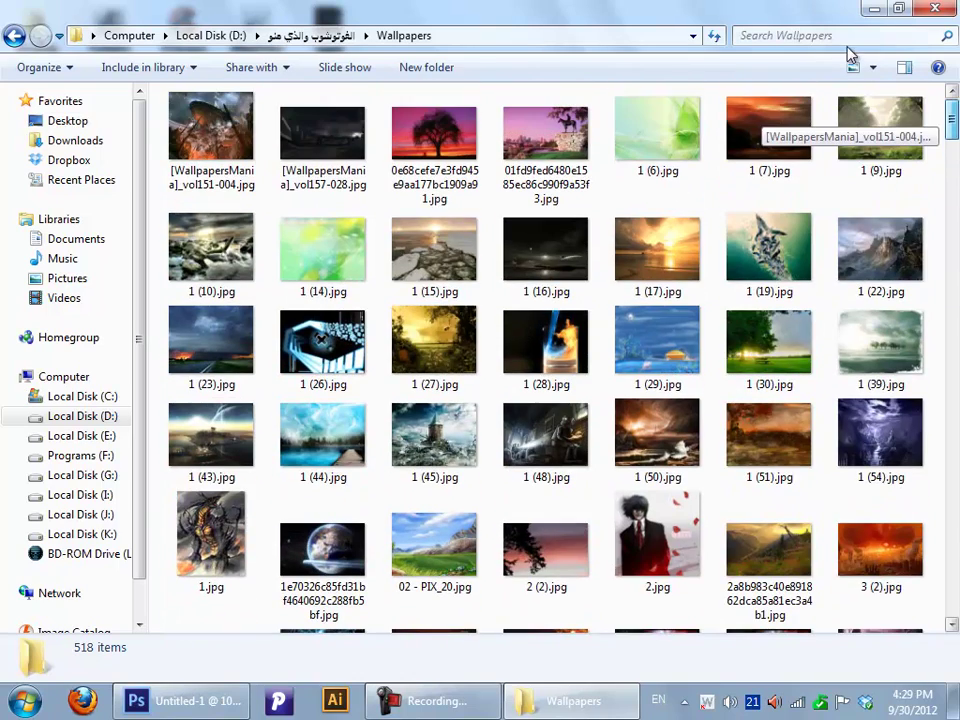
{"action": "left_click", "coordinate": [14, 36]}
- Browse the tortue_renders_pack_28 and Dancers Stocks folders, returning to the resources folder
{"action": "left_click_drag", "start_coordinate": [955, 197], "coordinate": [955, 266]}
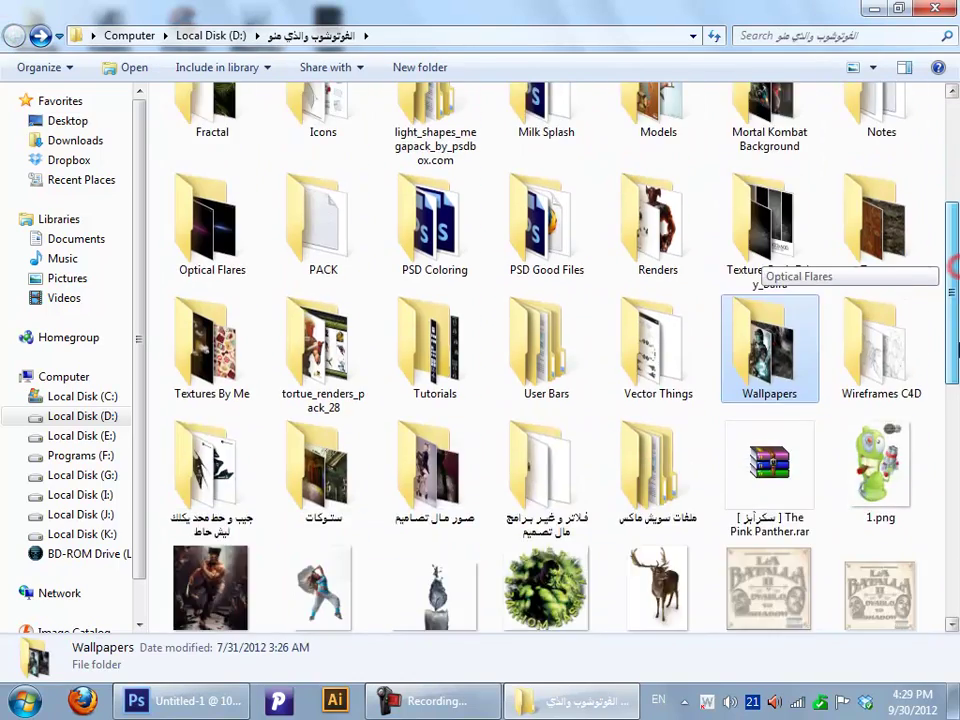
{"action": "scroll", "coordinate": [730, 300], "scroll_direction": "down", "scroll_amount": 1}
{"action": "scroll", "coordinate": [740, 340], "scroll_direction": "up", "scroll_amount": 2}
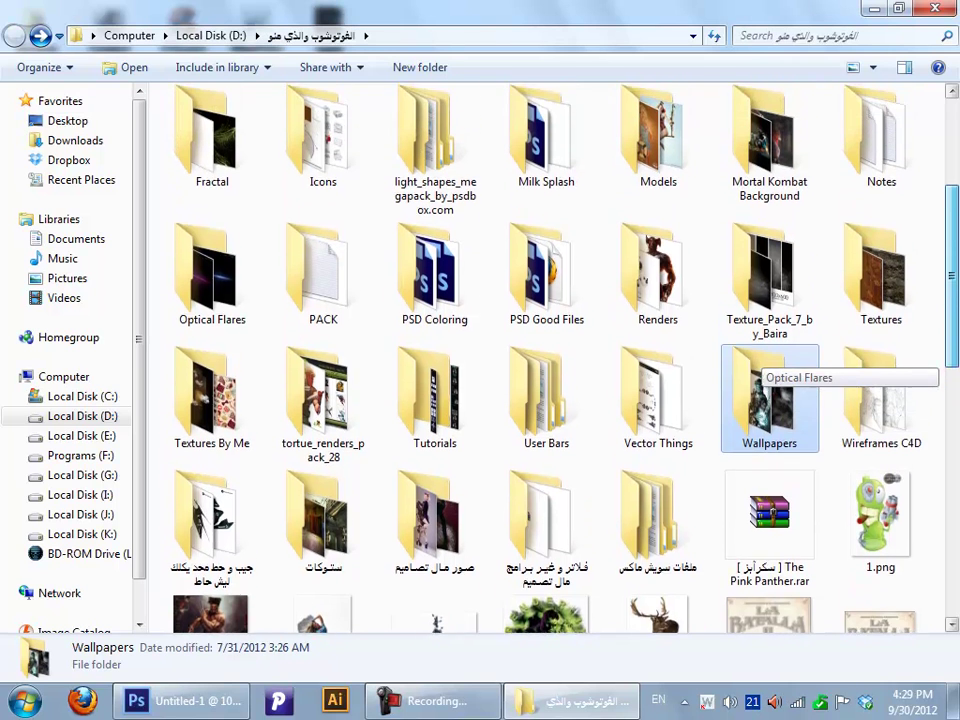
{"action": "double_click", "coordinate": [325, 428]}
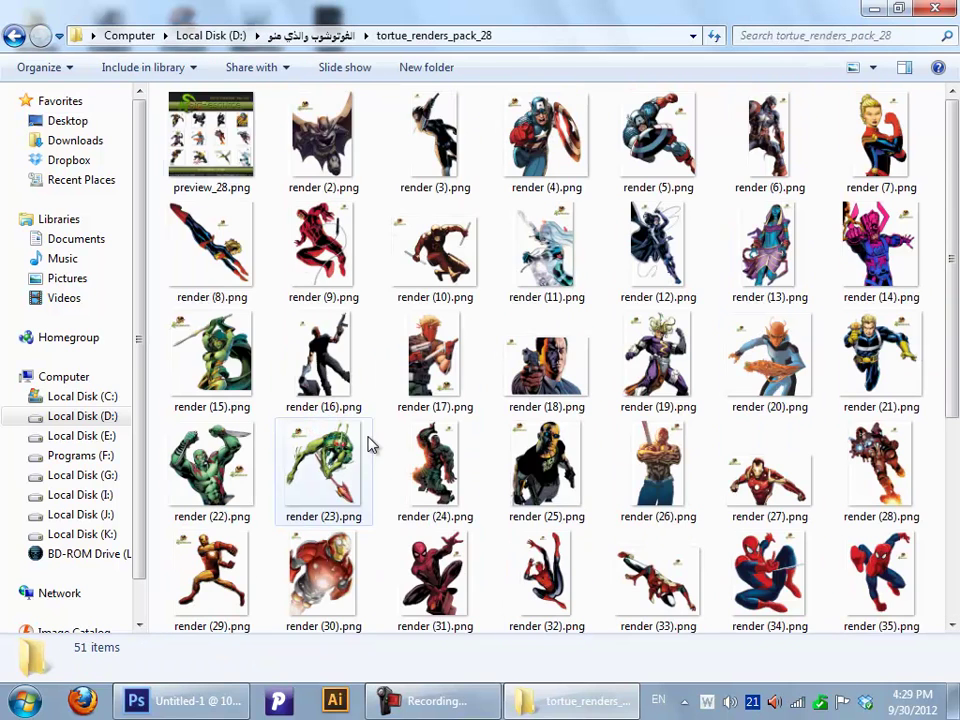
{"action": "left_click", "coordinate": [14, 36]}
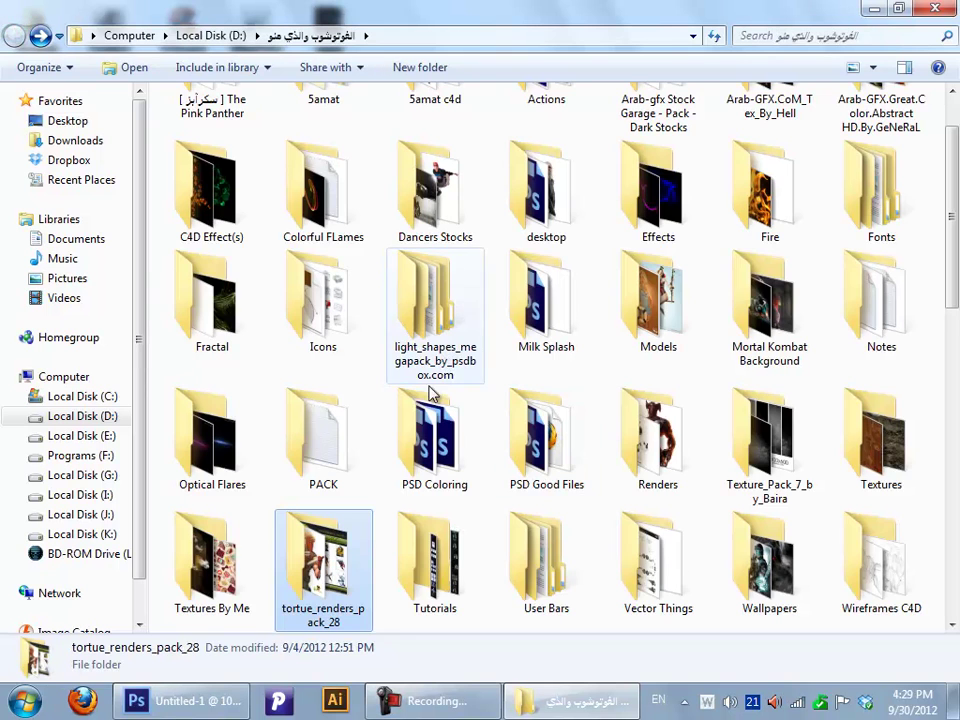
{"action": "scroll", "coordinate": [948, 255], "scroll_direction": "up", "scroll_amount": 2}
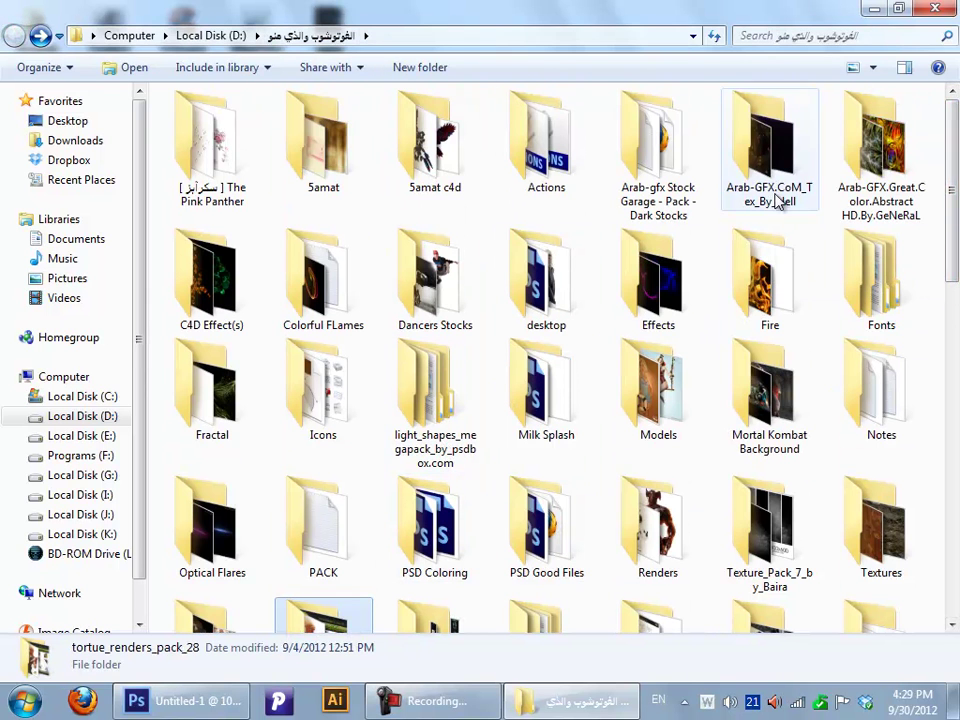
{"action": "double_click", "coordinate": [460, 316]}
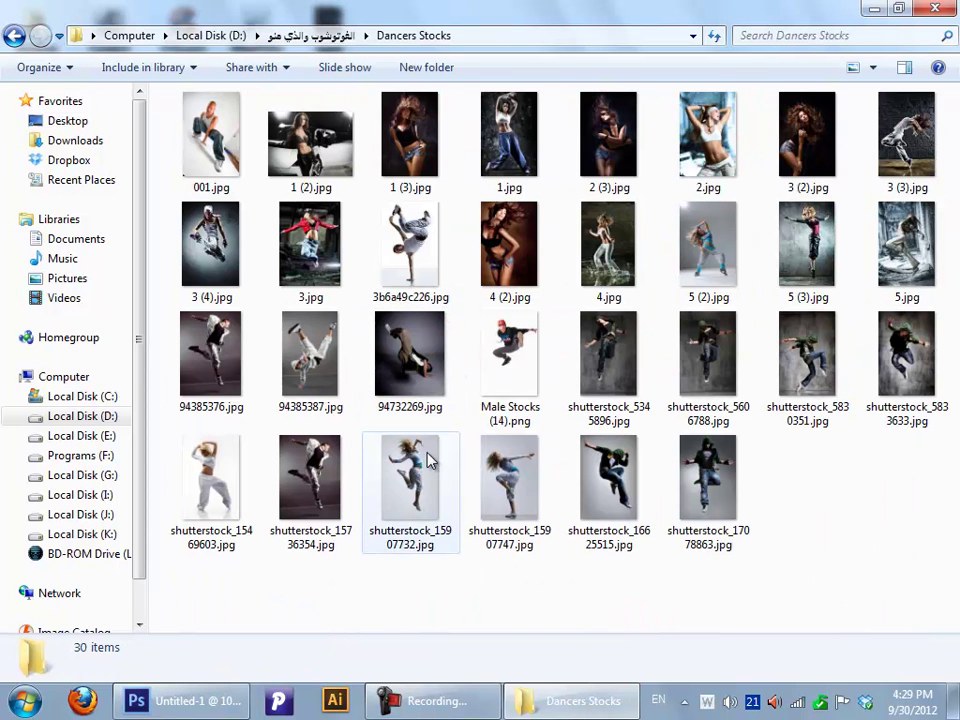
{"action": "left_click", "coordinate": [402, 624]}
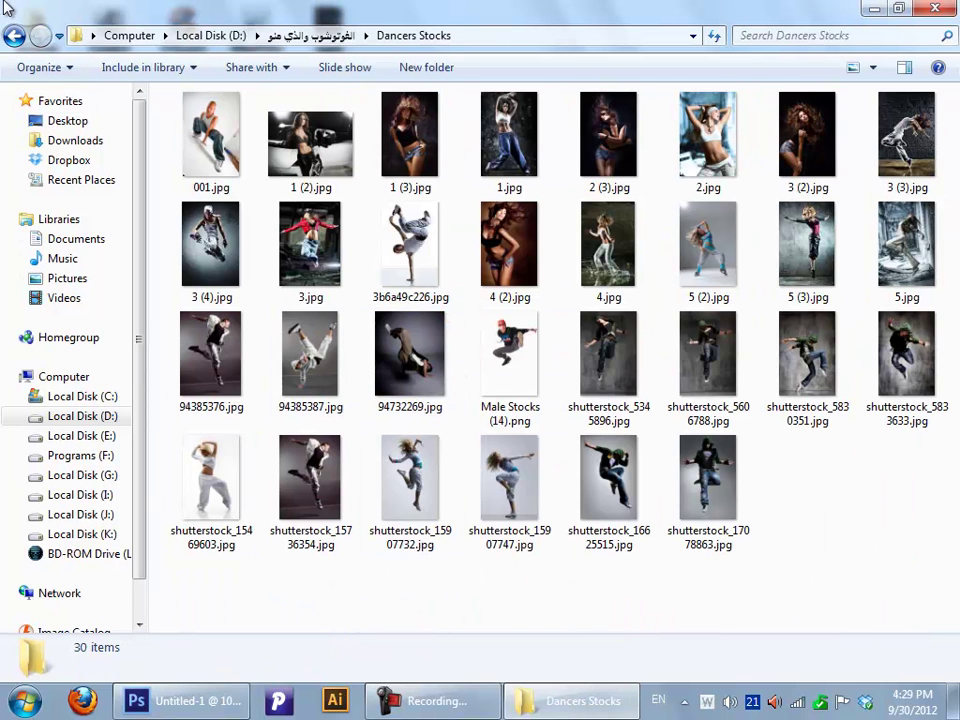
{"action": "left_click", "coordinate": [12, 36]}
- Open Renders > Games and drag the 28b5qq8.png soldier render onto Photoshop
{"action": "double_click", "coordinate": [669, 505]}
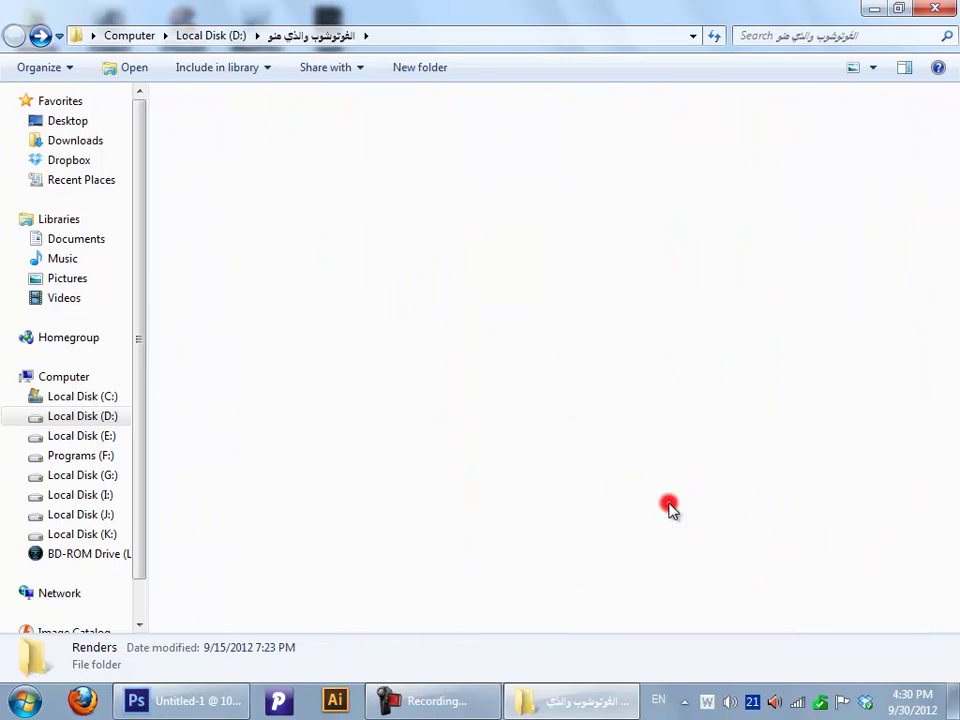
{"action": "left_click", "coordinate": [390, 465]}
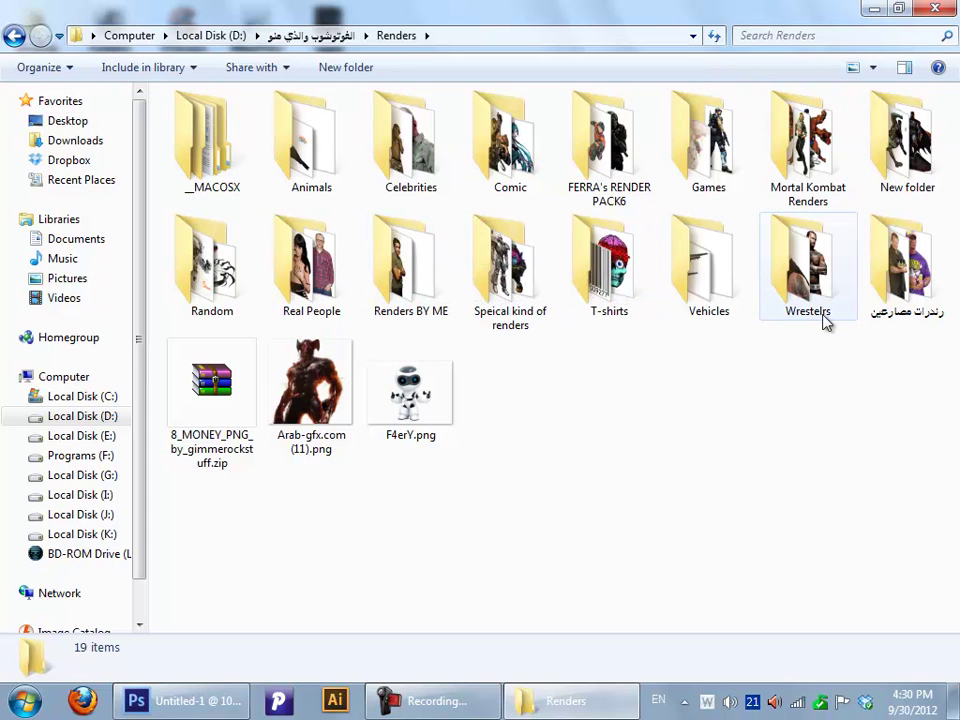
{"action": "double_click", "coordinate": [748, 193]}
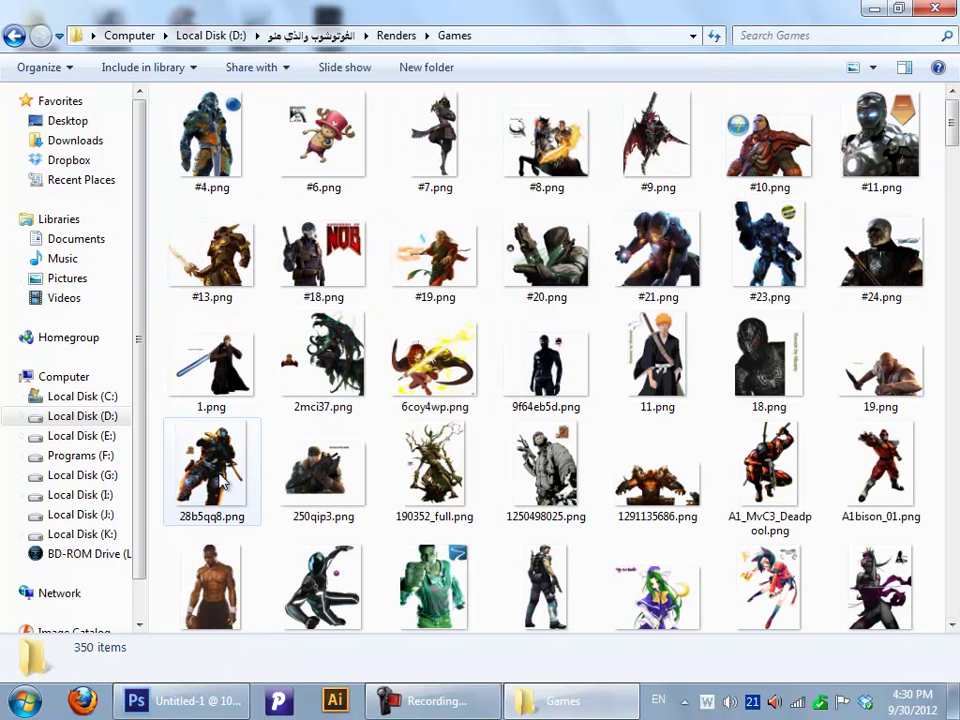
{"action": "left_click_drag", "start_coordinate": [222, 484], "coordinate": [447, 8]}
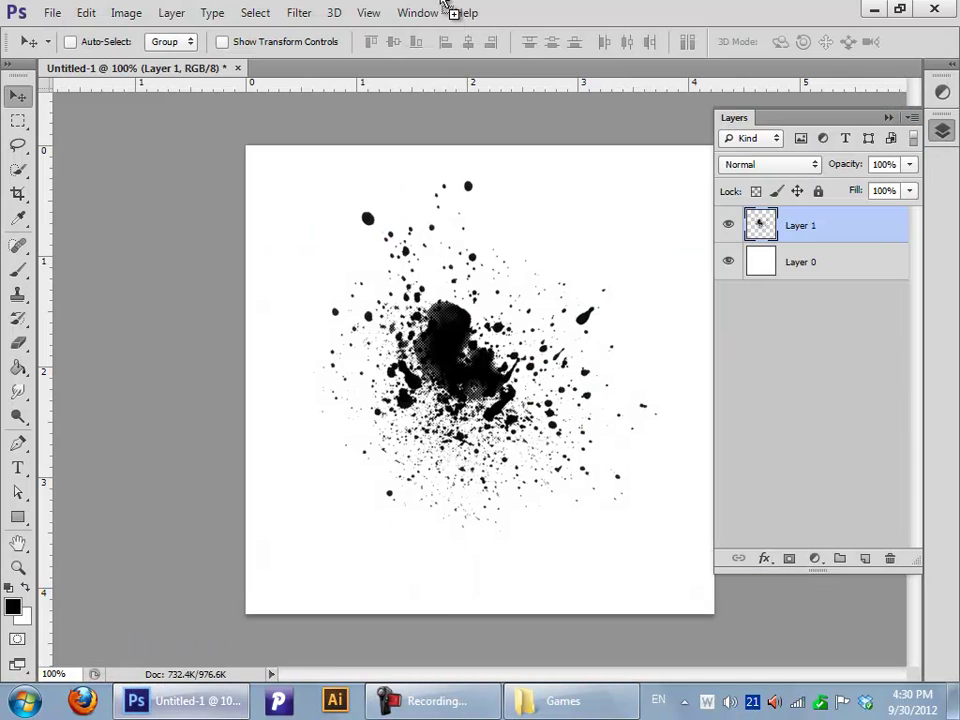
- Place the 28b5qq8.png soldier render onto the Untitled-1 splatter canvas as a new layer
{"action": "left_click_drag", "start_coordinate": [447, 8], "coordinate": [447, 10]}
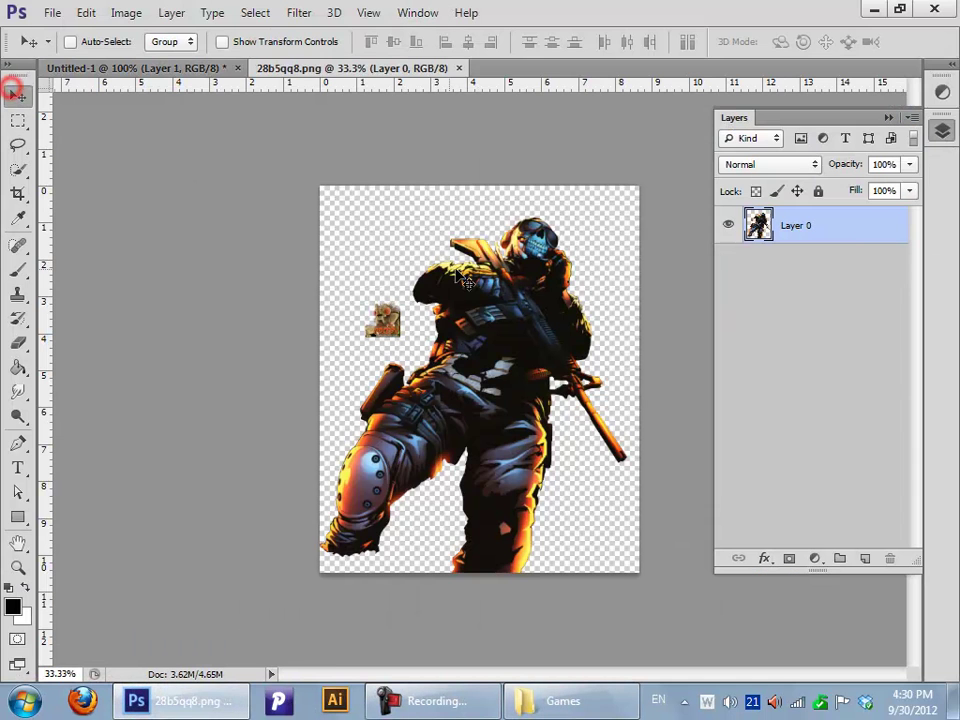
{"action": "mouse_move", "coordinate": [510, 274]}
{"action": "left_mouse_down"}
{"action": "mouse_move", "coordinate": [362, 236]}
{"action": "mouse_move", "coordinate": [521, 315]}
{"action": "left_mouse_up"}
{"action": "left_click_drag", "start_coordinate": [332, 261], "coordinate": [678, 317]}
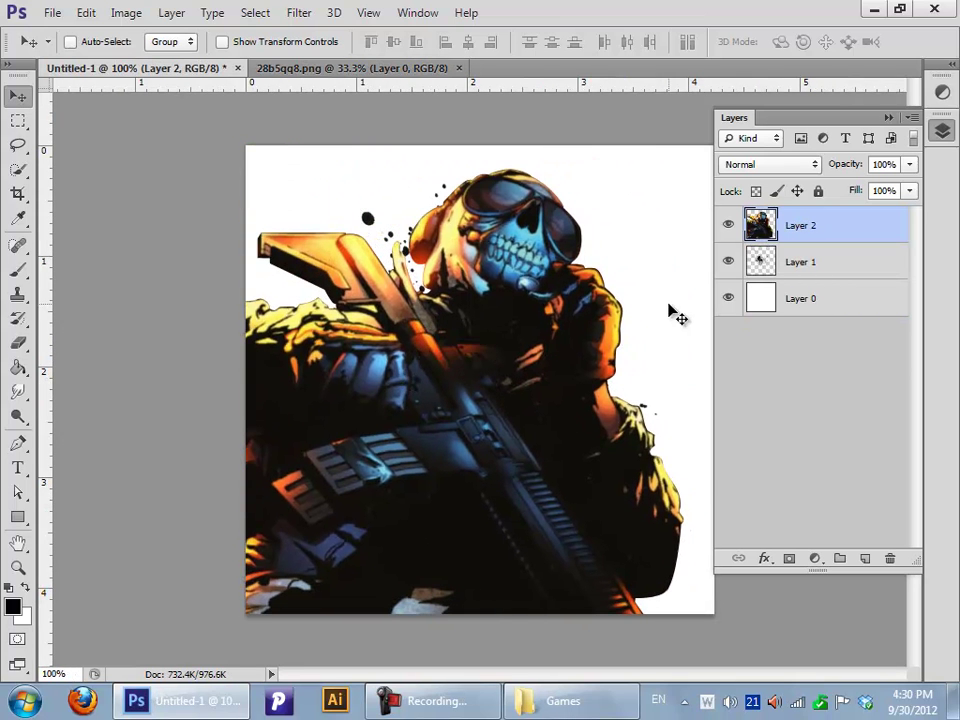
{"action": "left_click", "coordinate": [784, 298]}
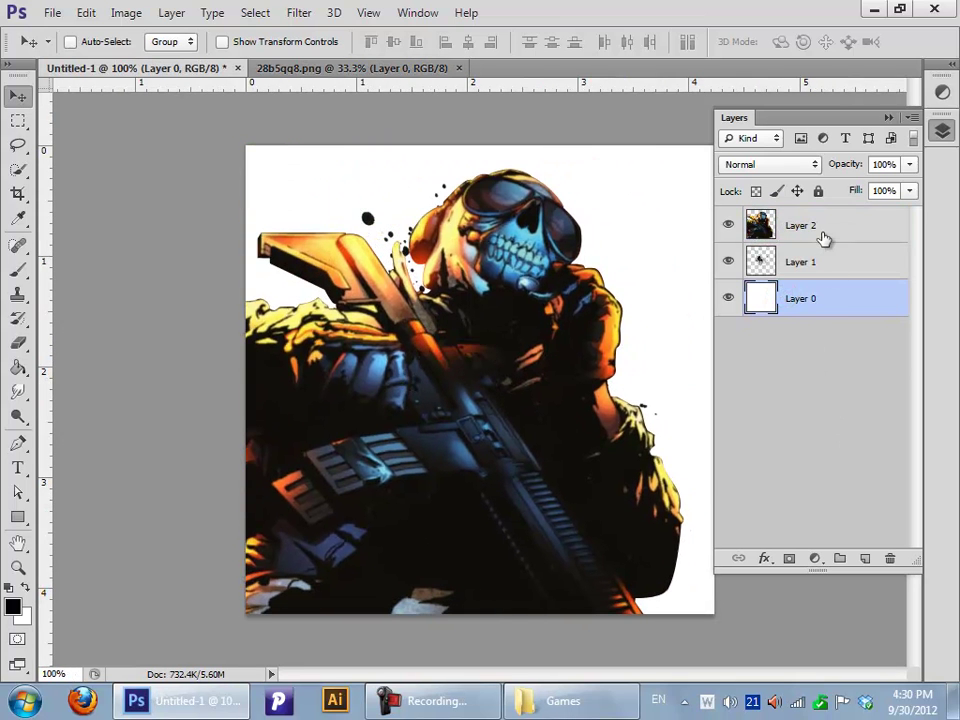
{"action": "left_click", "coordinate": [822, 231]}
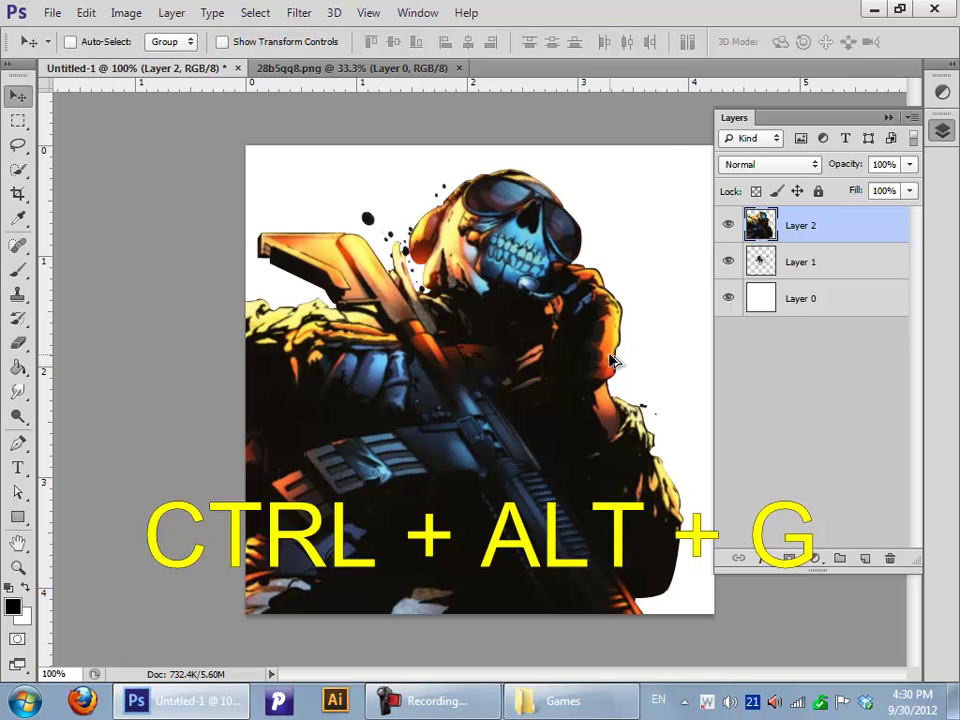
- Clip the soldier to the splatter with Ctrl+Alt+G and move both layers up-right
{"action": "key", "text": "ctrl+alt+g"}
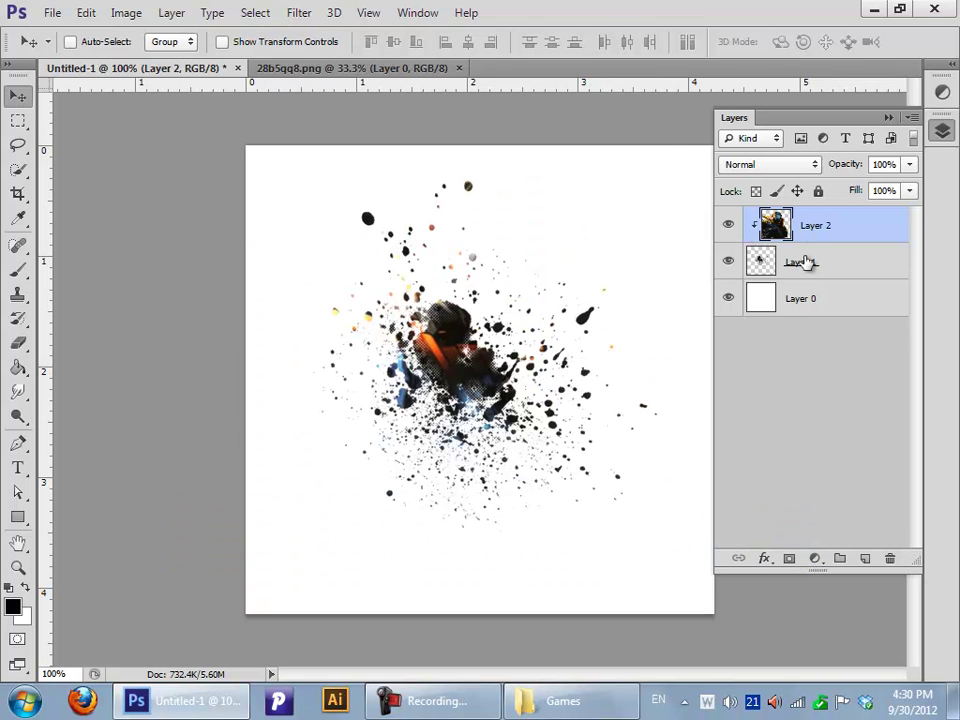
{"action": "left_click", "coordinate": [804, 259]}
{"action": "left_click", "coordinate": [810, 229], "text": "shift"}
{"action": "mouse_move", "coordinate": [432, 362]}
{"action": "left_mouse_down"}
{"action": "mouse_move", "coordinate": [582, 195]}
{"action": "mouse_move", "coordinate": [465, 386]}
{"action": "left_mouse_up"}
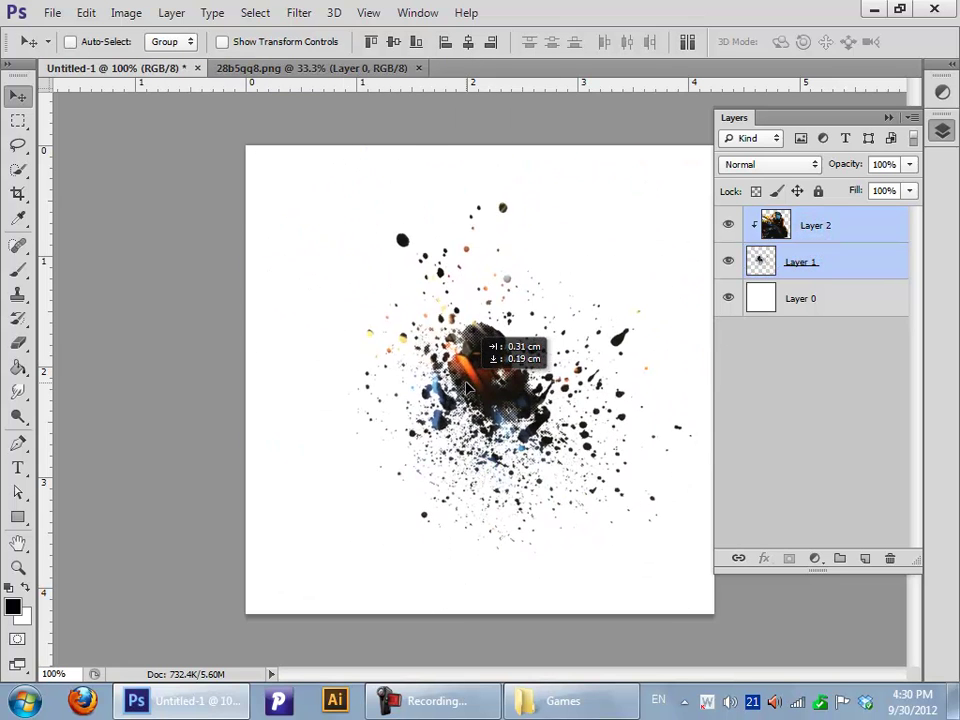
- Try repositioning the splatter and clipped soldier layers, undoing the moves to keep it centred
{"action": "left_click", "coordinate": [800, 226]}
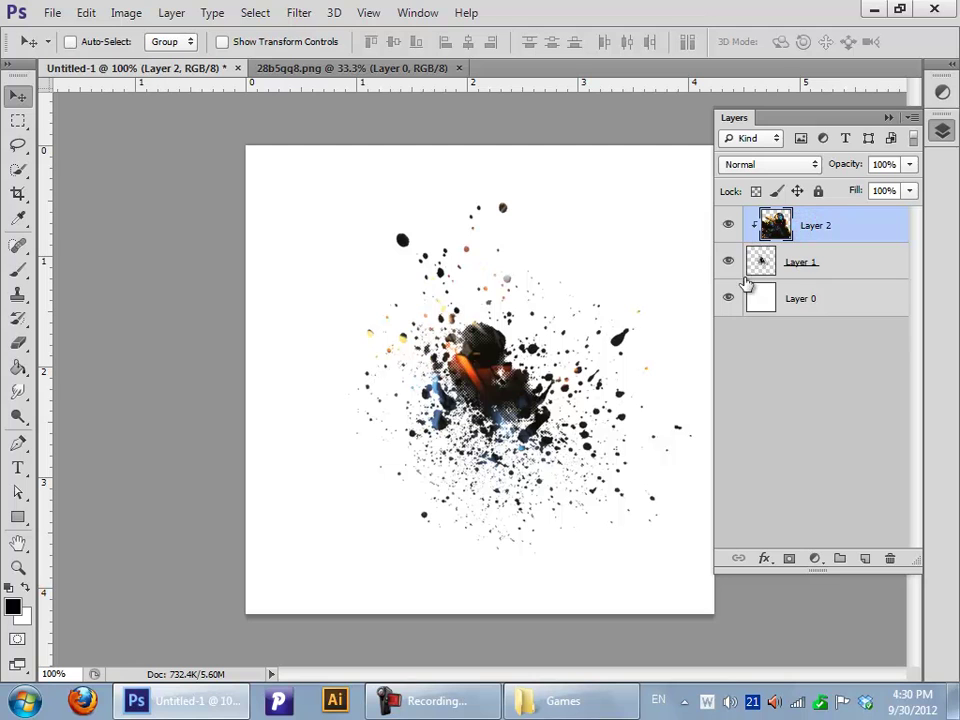
{"action": "left_click", "coordinate": [838, 264]}
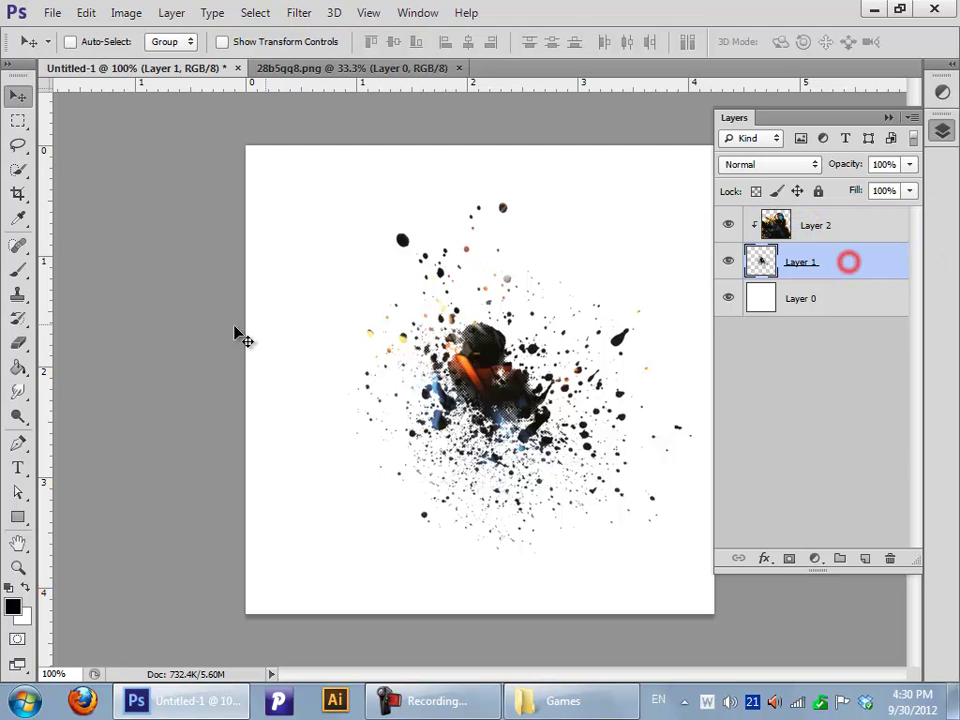
{"action": "mouse_move", "coordinate": [560, 390]}
{"action": "left_mouse_down"}
{"action": "mouse_move", "coordinate": [551, 287]}
{"action": "mouse_move", "coordinate": [619, 252]}
{"action": "left_mouse_up"}
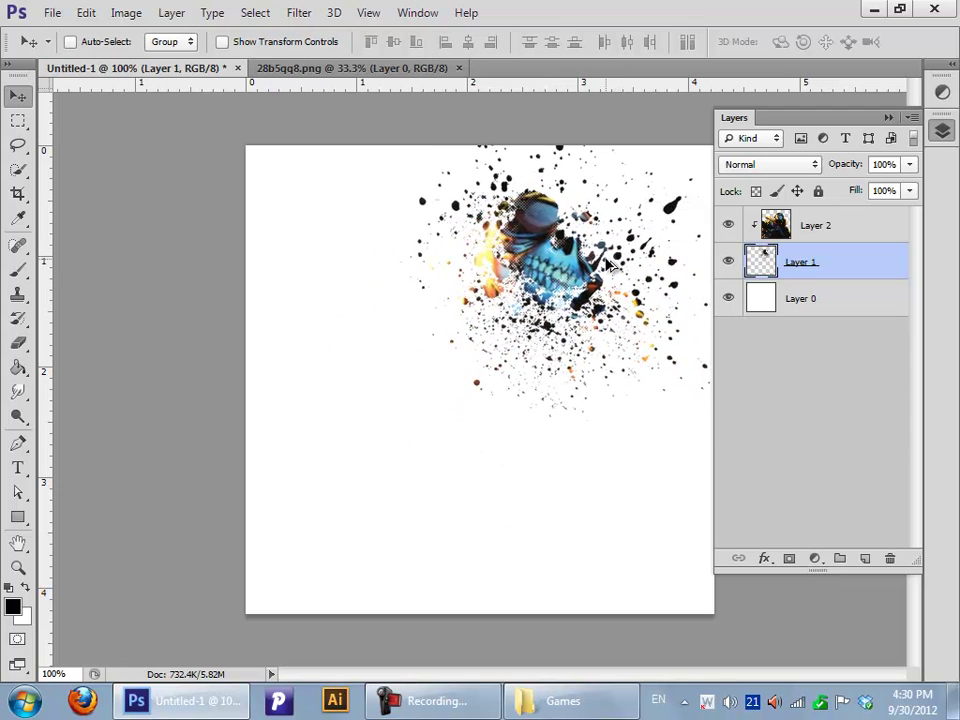
{"action": "key", "text": "ctrl+z"}
{"action": "left_click", "coordinate": [846, 223]}
{"action": "mouse_move", "coordinate": [492, 356]}
{"action": "left_mouse_down"}
{"action": "mouse_move", "coordinate": [527, 367]}
{"action": "mouse_move", "coordinate": [536, 357]}
{"action": "left_mouse_up"}
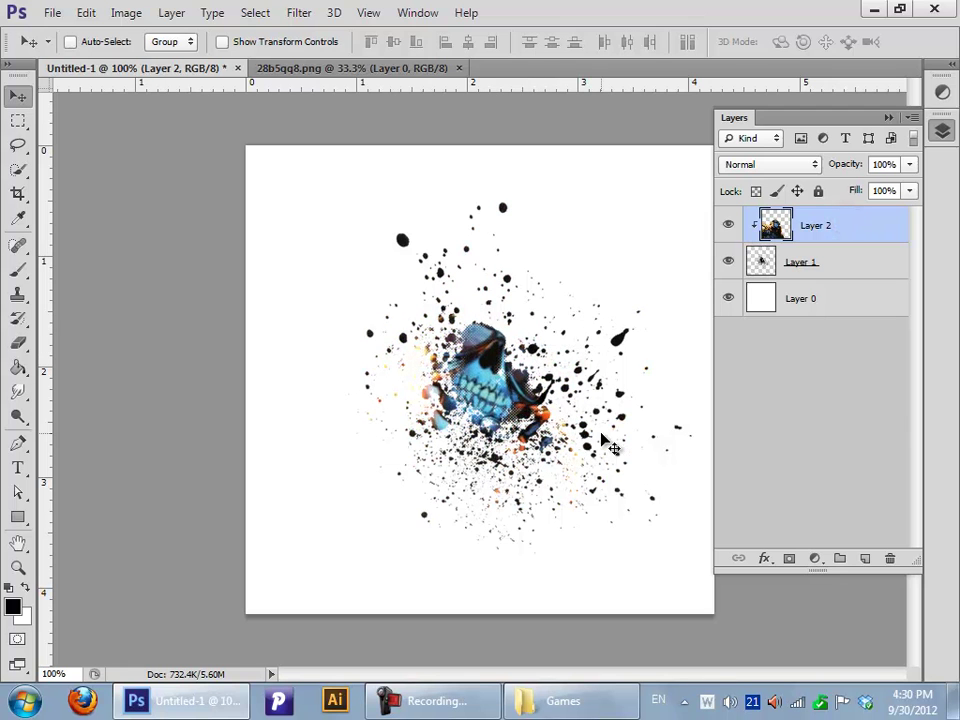
{"action": "mouse_move", "coordinate": [605, 438]}
{"action": "left_mouse_down"}
{"action": "mouse_move", "coordinate": [643, 294]}
{"action": "mouse_move", "coordinate": [671, 264]}
{"action": "left_mouse_up"}
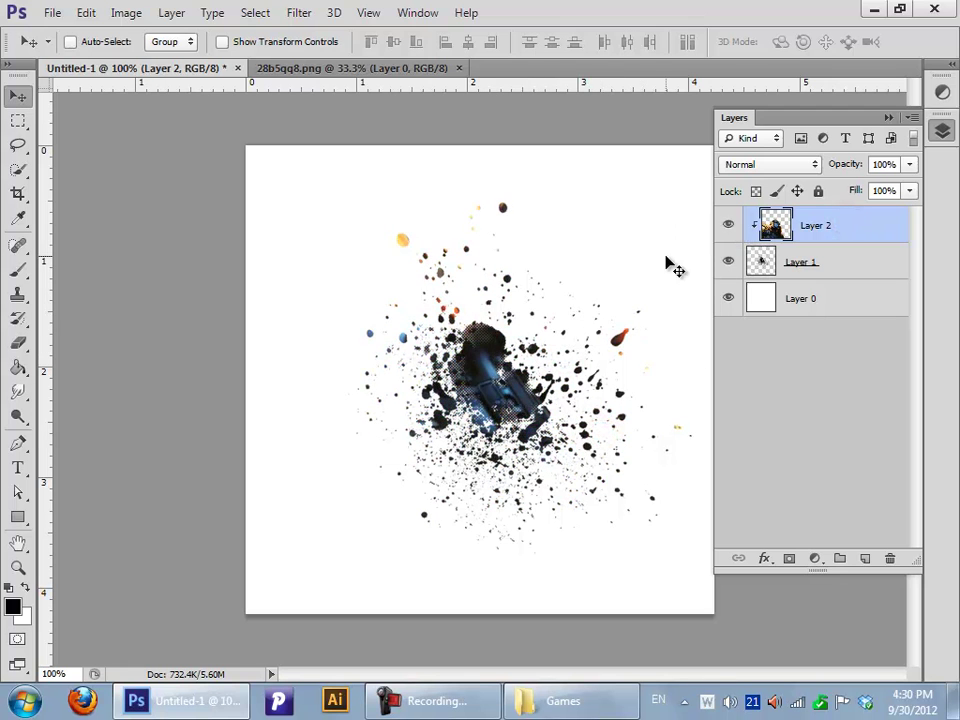
{"action": "key", "text": "ctrl+alt+z"}
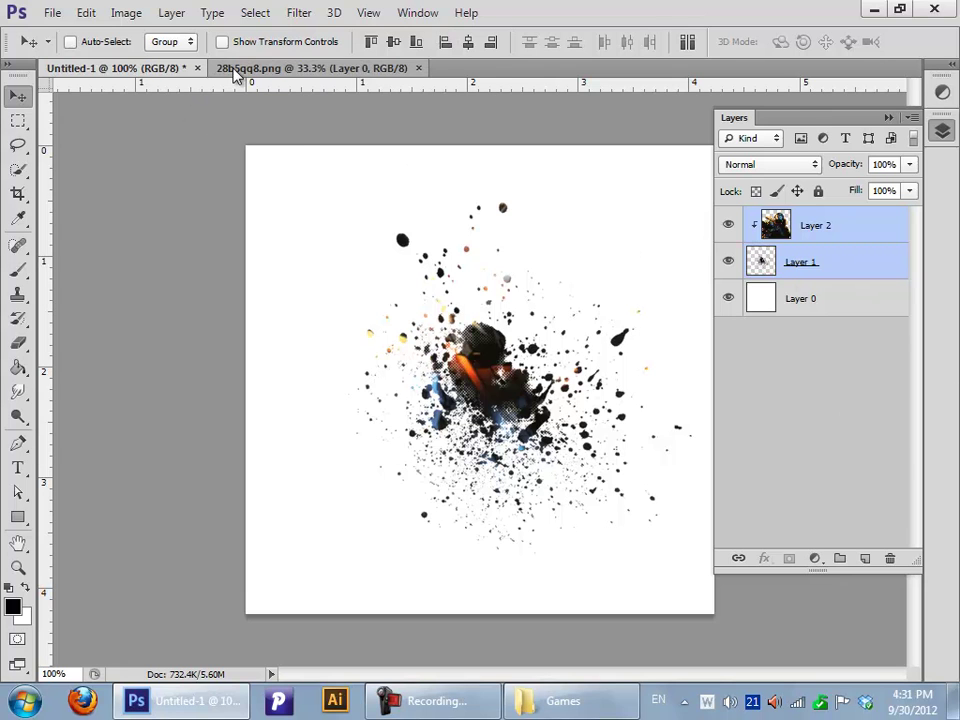
- Hide the splatter and soldier layers and type BARHOMBASRI123 near the centre on a new layer
{"action": "left_click_drag", "start_coordinate": [728, 255], "coordinate": [728, 224]}
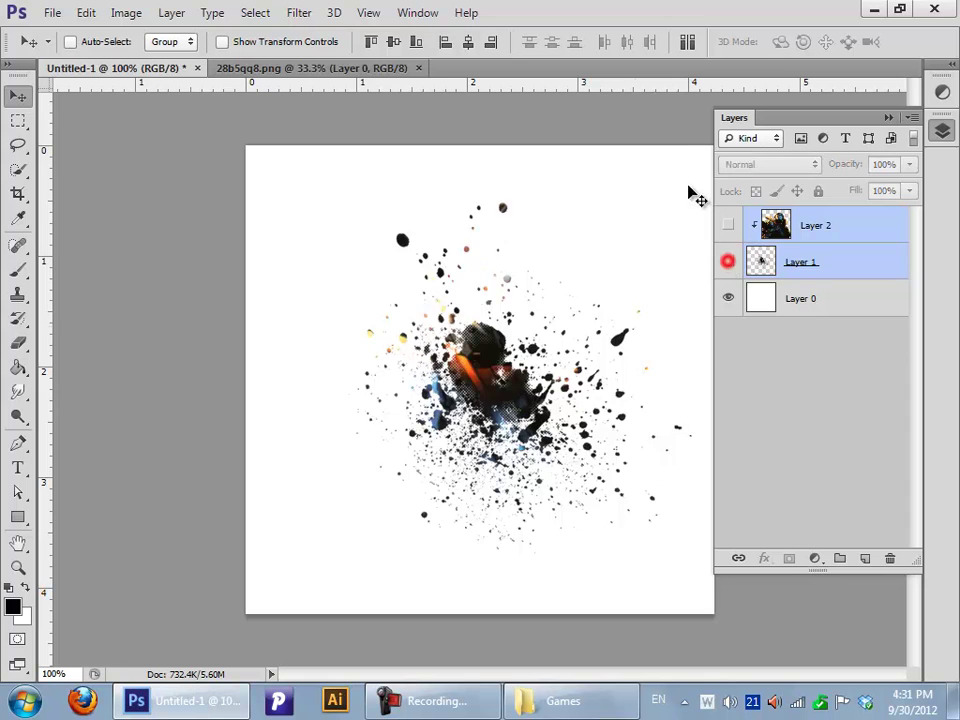
{"action": "left_click", "coordinate": [864, 558]}
{"action": "left_click", "coordinate": [15, 462]}
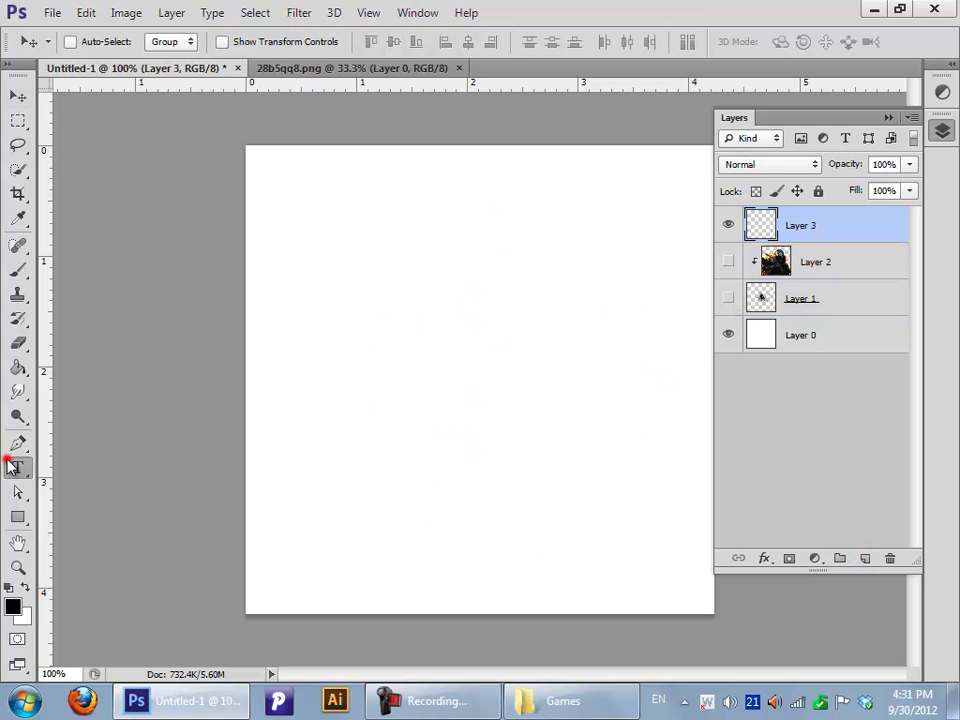
{"action": "left_click", "coordinate": [452, 298]}
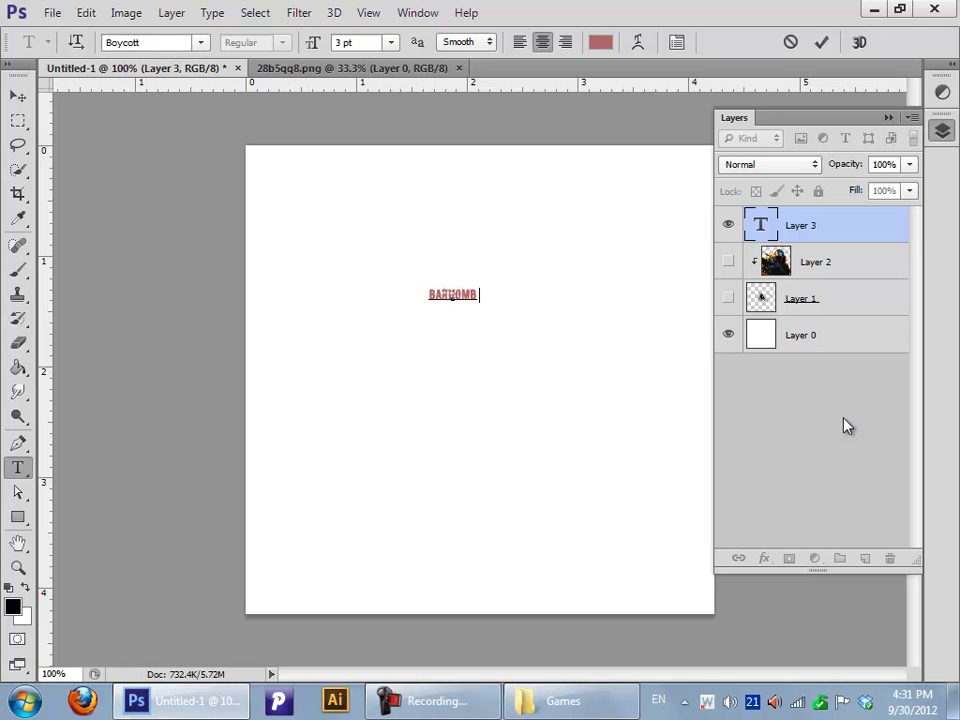
{"action": "type", "text": "ASRI123"}
- Set the text to 14 pt and move it to the middle of the canvas
{"action": "key", "text": "ctrl+a"}
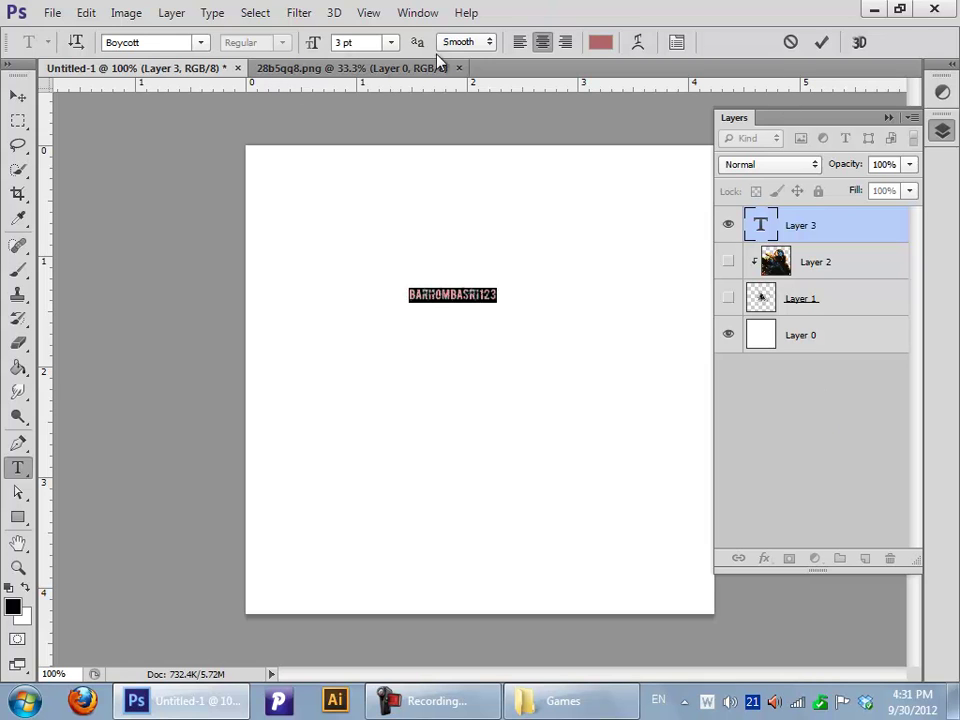
{"action": "left_click", "coordinate": [391, 42]}
{"action": "left_click", "coordinate": [410, 257]}
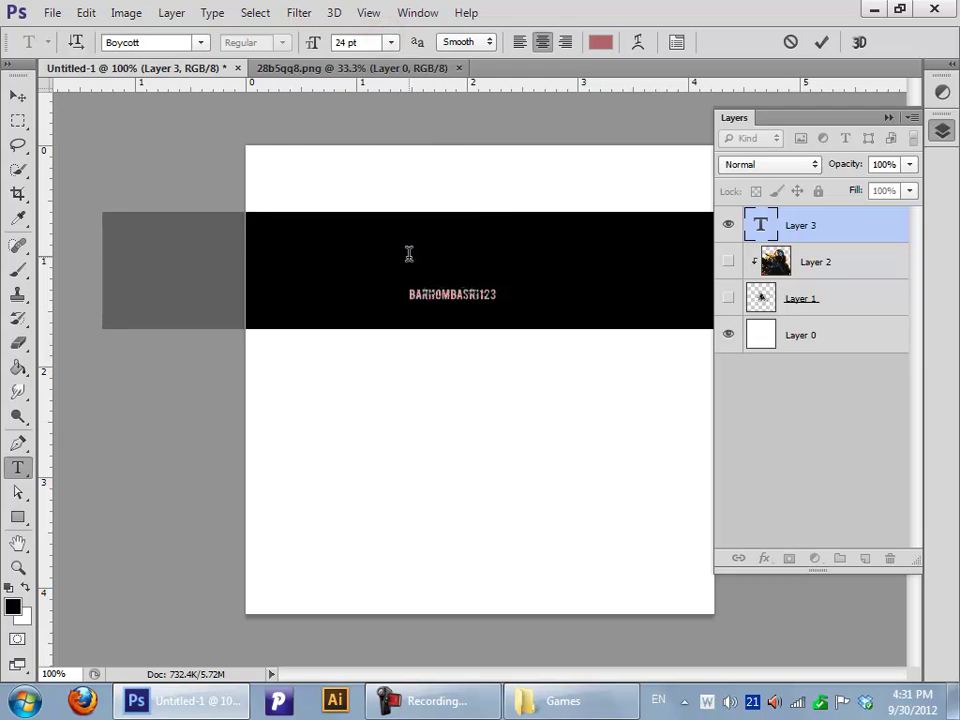
{"action": "left_click", "coordinate": [391, 42]}
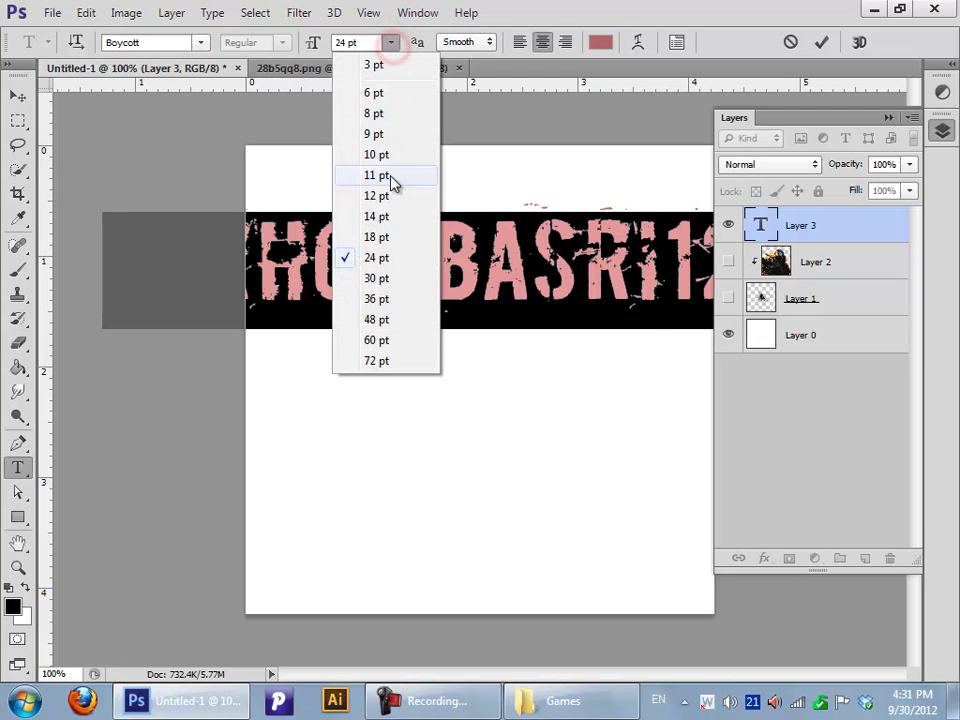
{"action": "left_click", "coordinate": [377, 216]}
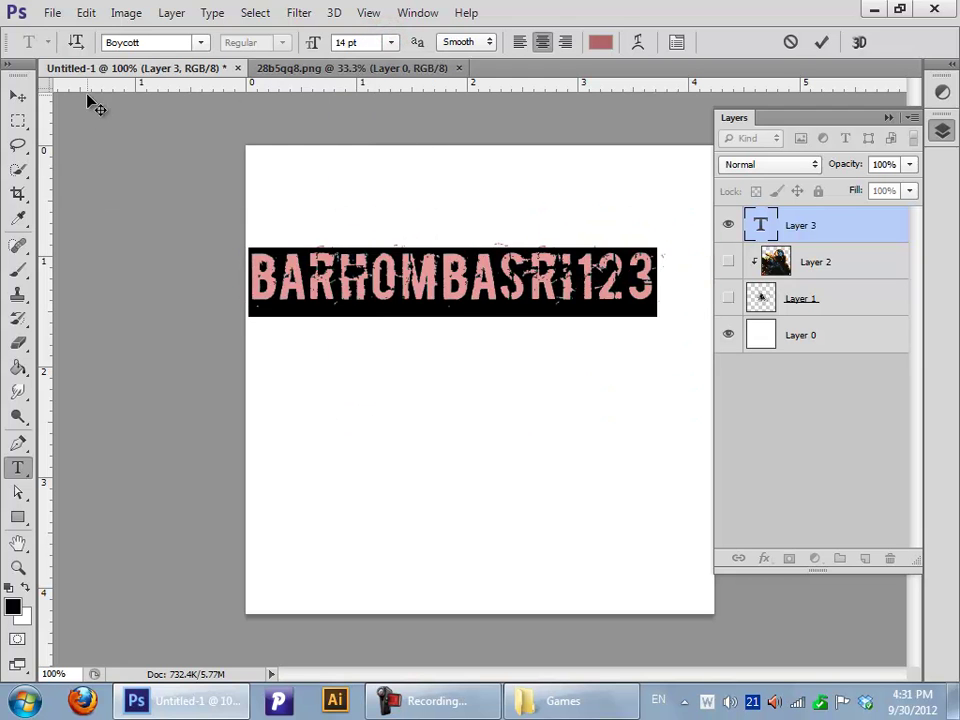
{"action": "left_click", "coordinate": [18, 96]}
{"action": "left_click_drag", "start_coordinate": [475, 295], "coordinate": [500, 360]}
- Change the BARHOMBASRI123 text font to Colleged
{"action": "left_click", "coordinate": [888, 118]}
{"action": "key", "text": "t"}
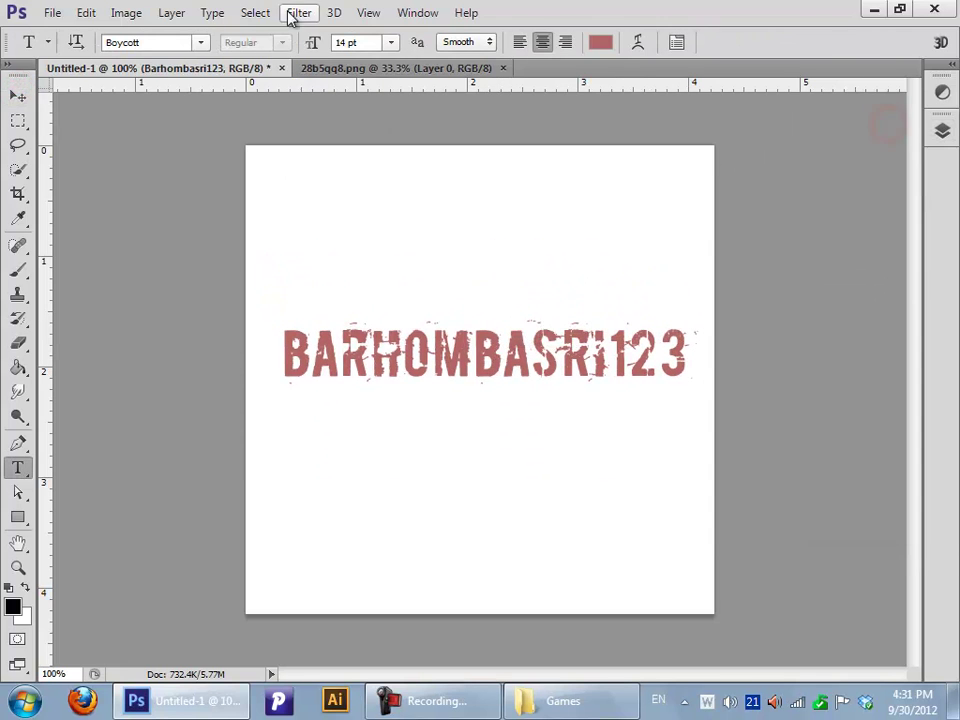
{"action": "left_click", "coordinate": [200, 42]}
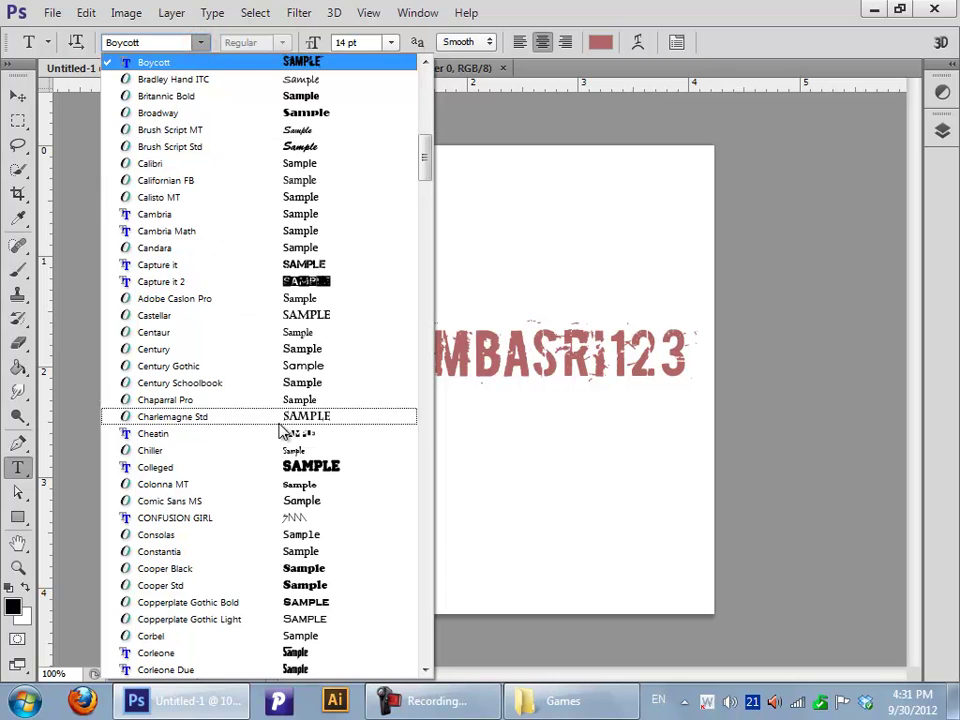
{"action": "left_click", "coordinate": [282, 469]}
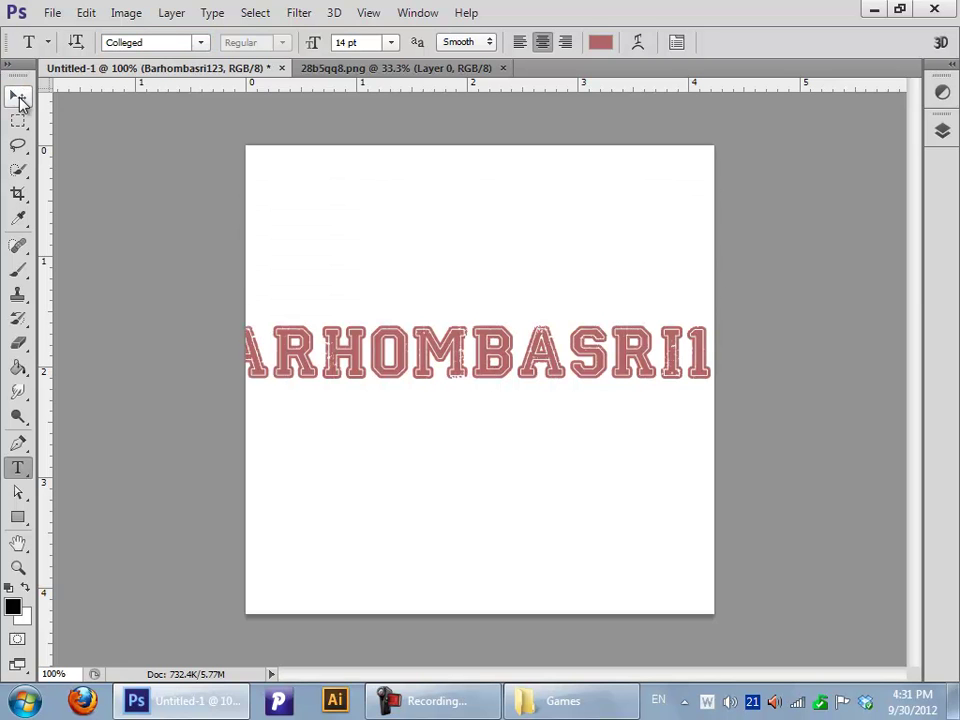
- Shrink the text size through 12 and 11 pt down to 10 pt so it fits
{"action": "left_click", "coordinate": [390, 42]}
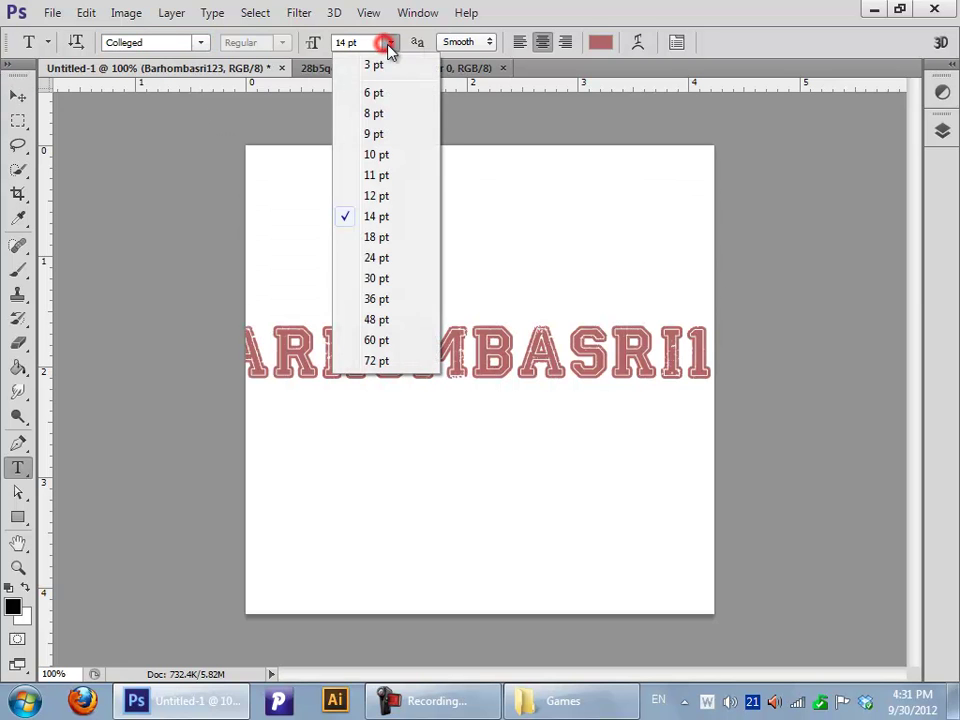
{"action": "left_click", "coordinate": [376, 195]}
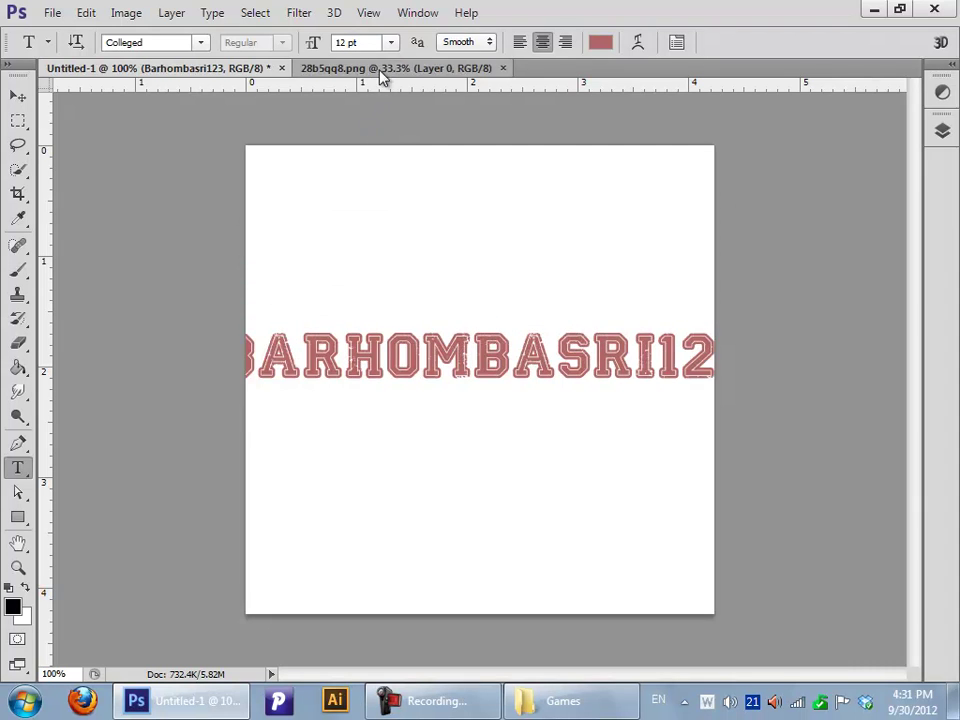
{"action": "left_click", "coordinate": [390, 42]}
{"action": "left_click", "coordinate": [370, 175]}
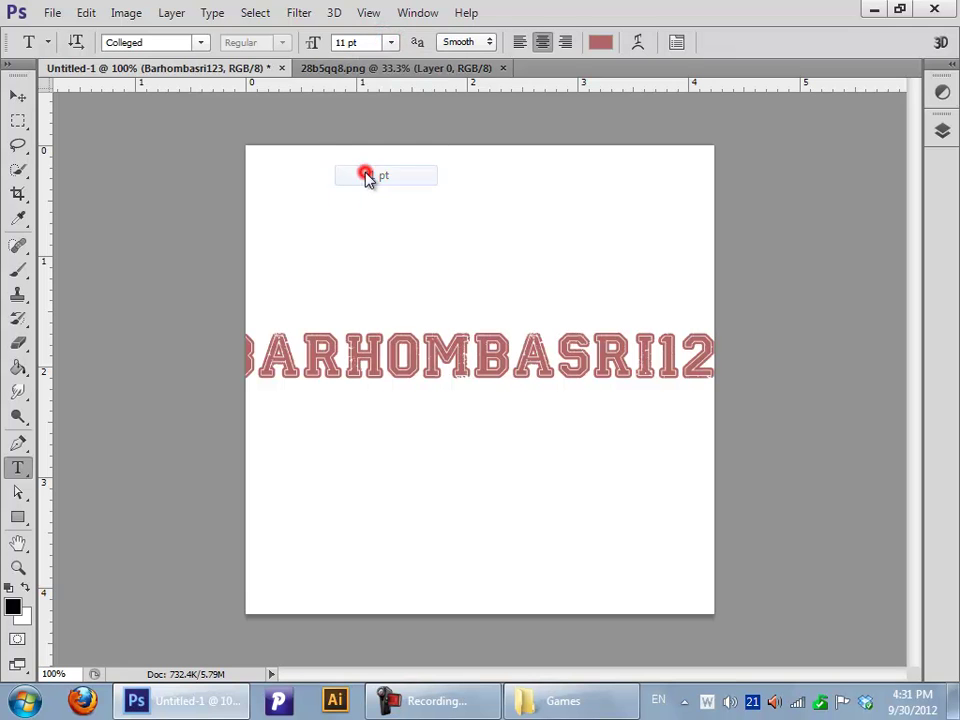
{"action": "left_click", "coordinate": [20, 94]}
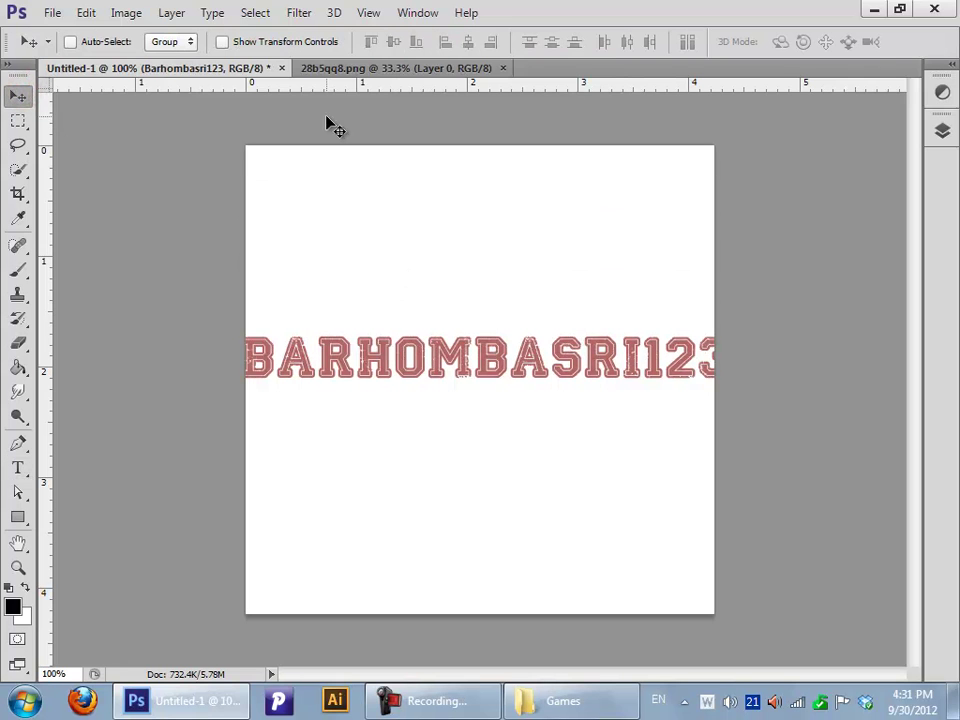
{"action": "key", "text": "t"}
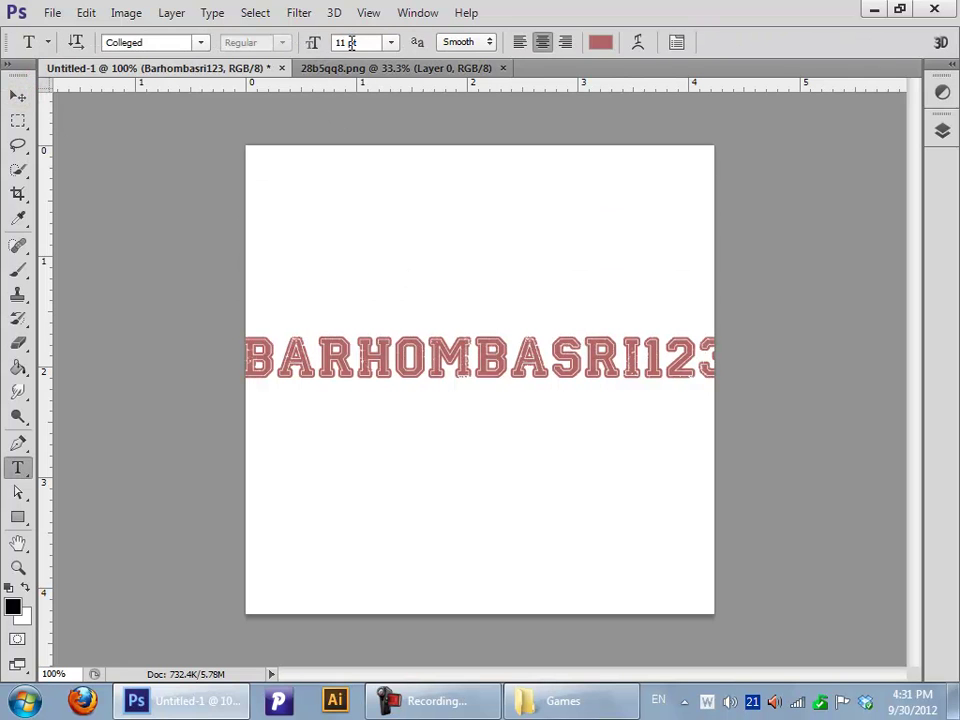
{"action": "left_click", "coordinate": [391, 43]}
{"action": "left_click", "coordinate": [377, 153]}
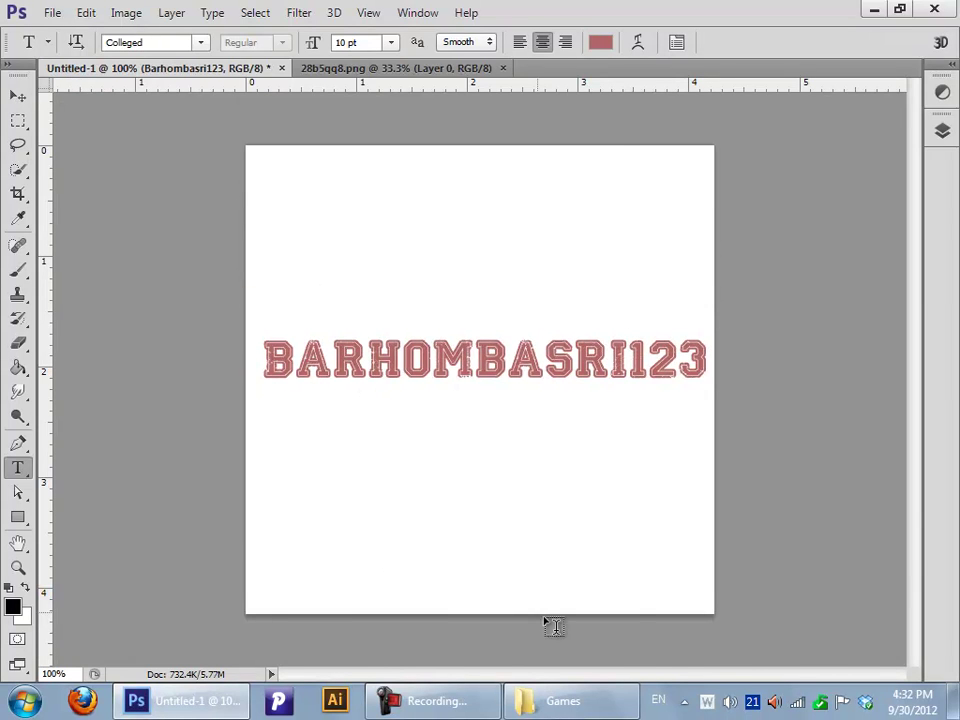
- Go back to the resources folder and open the ستوكات stock images folder
{"action": "left_click", "coordinate": [560, 701]}
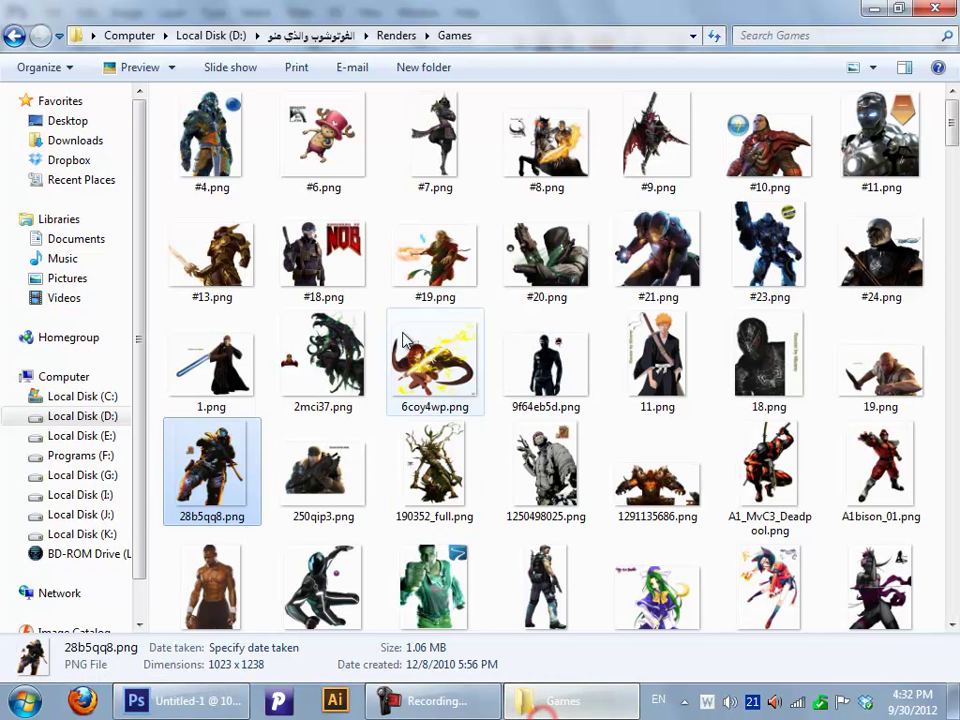
{"action": "left_click", "coordinate": [14, 35]}
{"action": "left_click", "coordinate": [22, 38]}
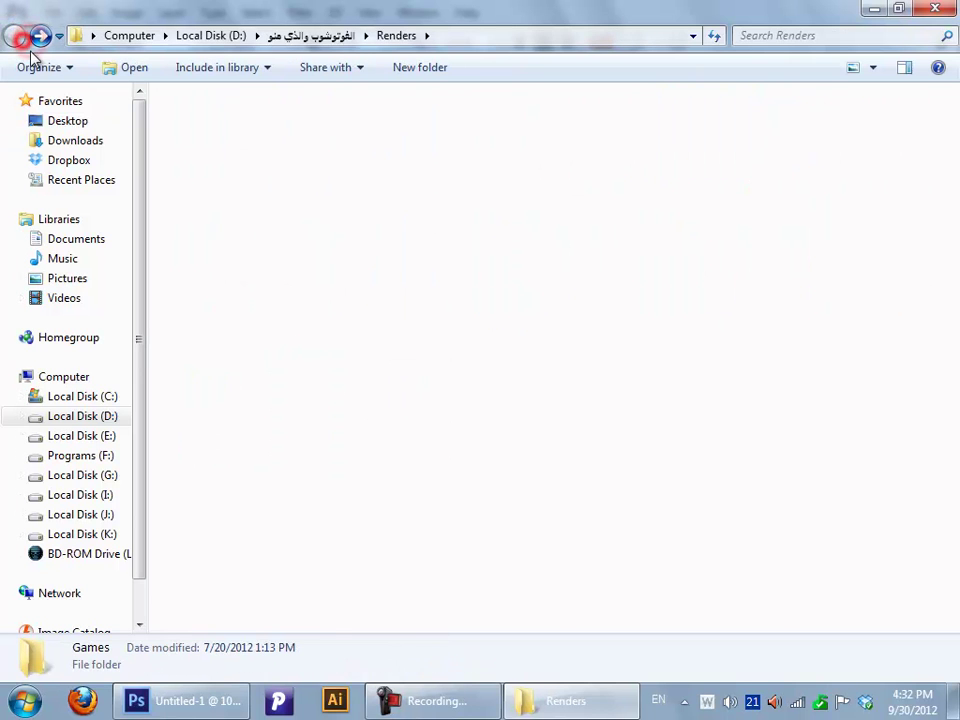
{"action": "scroll", "coordinate": [955, 155], "scroll_direction": "down", "scroll_amount": 2}
{"action": "left_click_drag", "start_coordinate": [955, 155], "coordinate": [955, 178]}
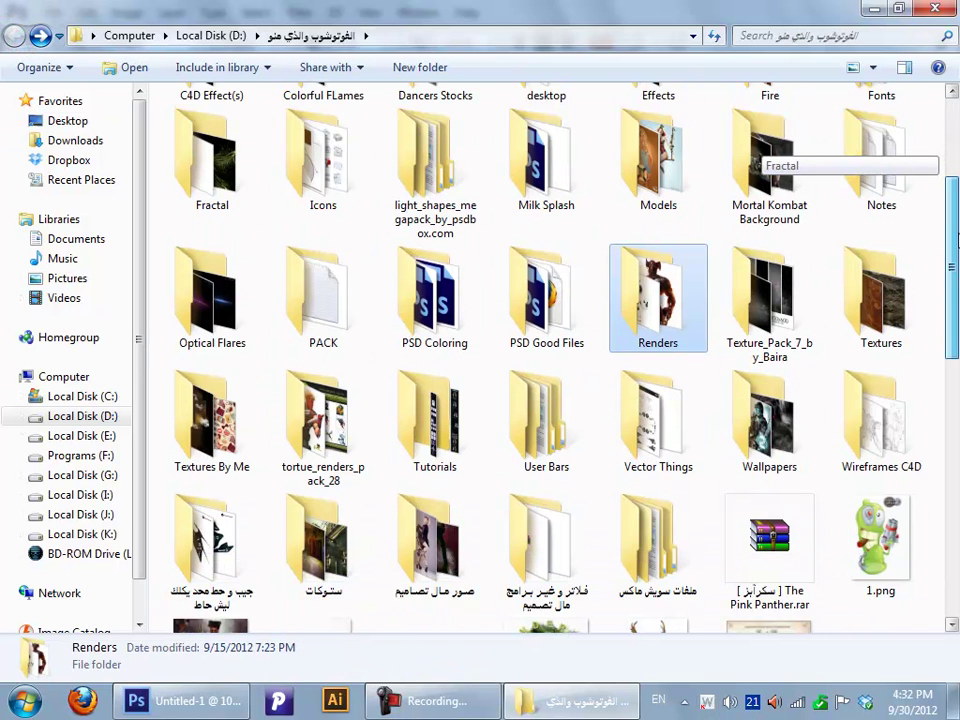
{"action": "left_click", "coordinate": [328, 555]}
{"action": "double_click", "coordinate": [328, 555]}
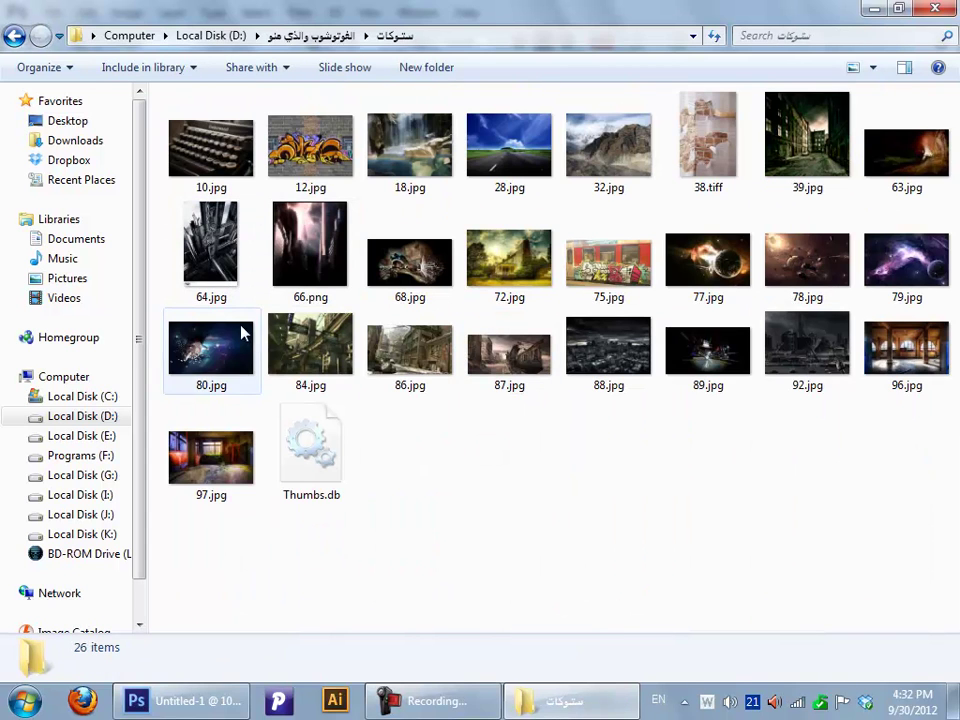
- Bring the 80.jpg space picture into Photoshop and onto the Untitled-1 canvas
{"action": "mouse_move", "coordinate": [255, 345]}
{"action": "left_mouse_down"}
{"action": "mouse_move", "coordinate": [229, 587]}
{"action": "mouse_move", "coordinate": [200, 10]}
{"action": "mouse_move", "coordinate": [21, 92]}
{"action": "left_mouse_up"}
{"action": "left_click", "coordinate": [21, 96]}
{"action": "mouse_move", "coordinate": [289, 178]}
{"action": "left_mouse_down"}
{"action": "mouse_move", "coordinate": [245, 76]}
{"action": "mouse_move", "coordinate": [279, 214]}
{"action": "left_mouse_up"}
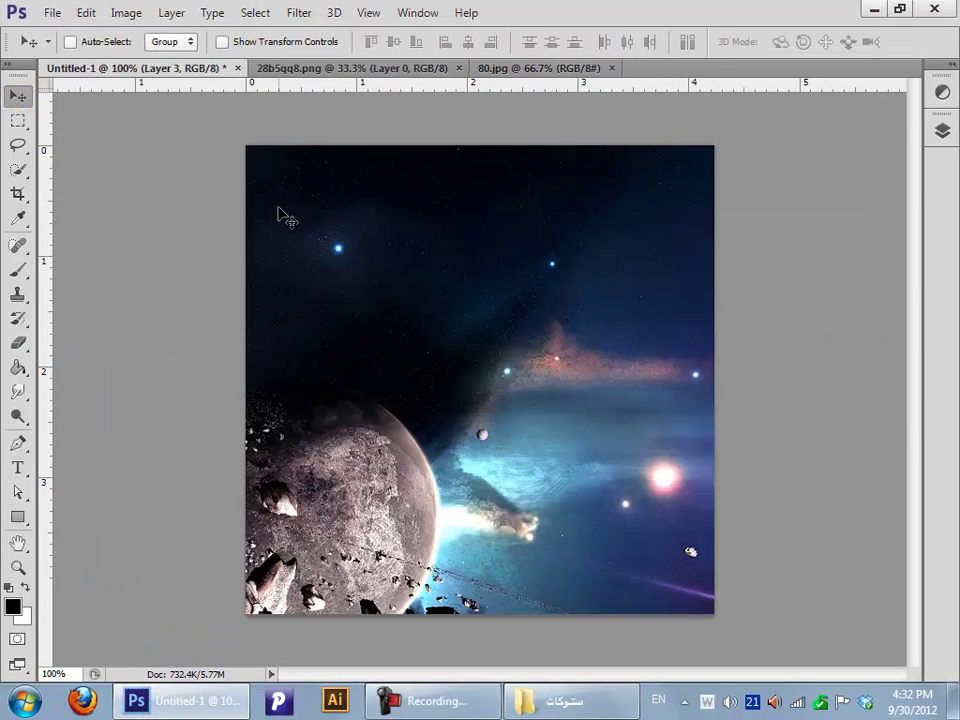
- Clip the space image (Layer 3) into the BARHOMBASRI123 text layer as a clipping mask
{"action": "left_click", "coordinate": [942, 131]}
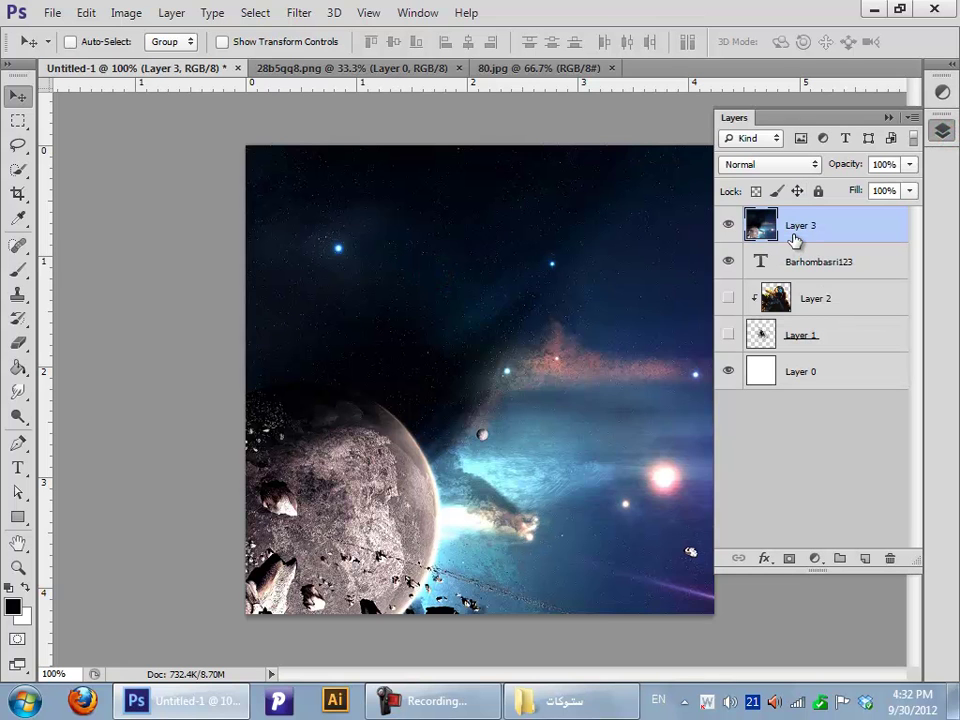
{"action": "left_click", "coordinate": [796, 244], "text": "alt"}
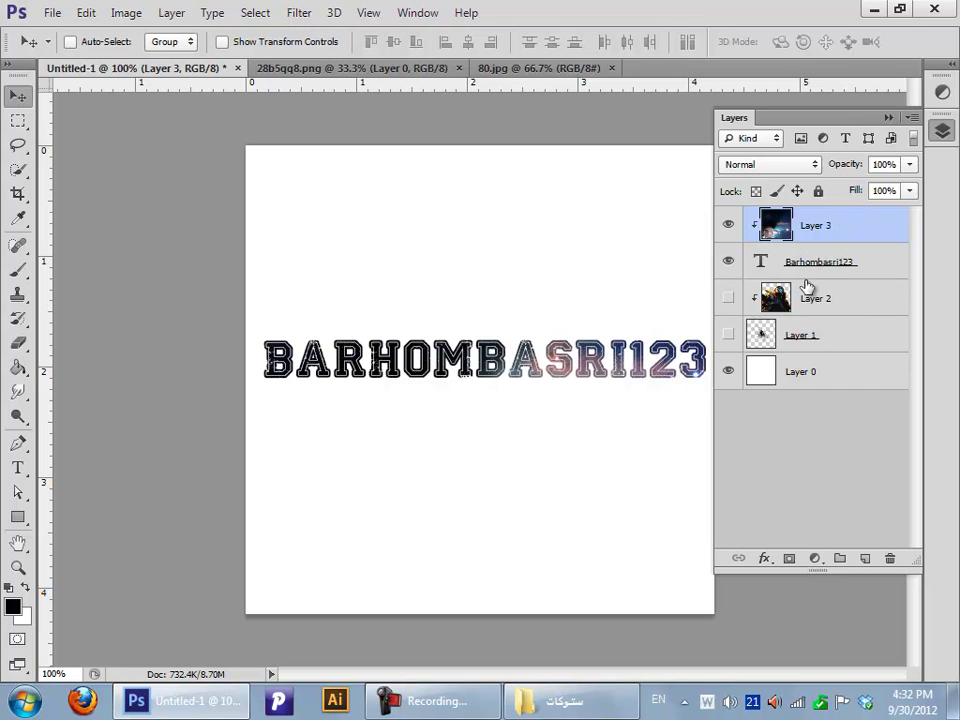
{"action": "right_click", "coordinate": [829, 232]}
{"action": "left_click", "coordinate": [870, 224]}
{"action": "key", "text": "ctrl+alt+g"}
{"action": "right_click", "coordinate": [864, 224]}
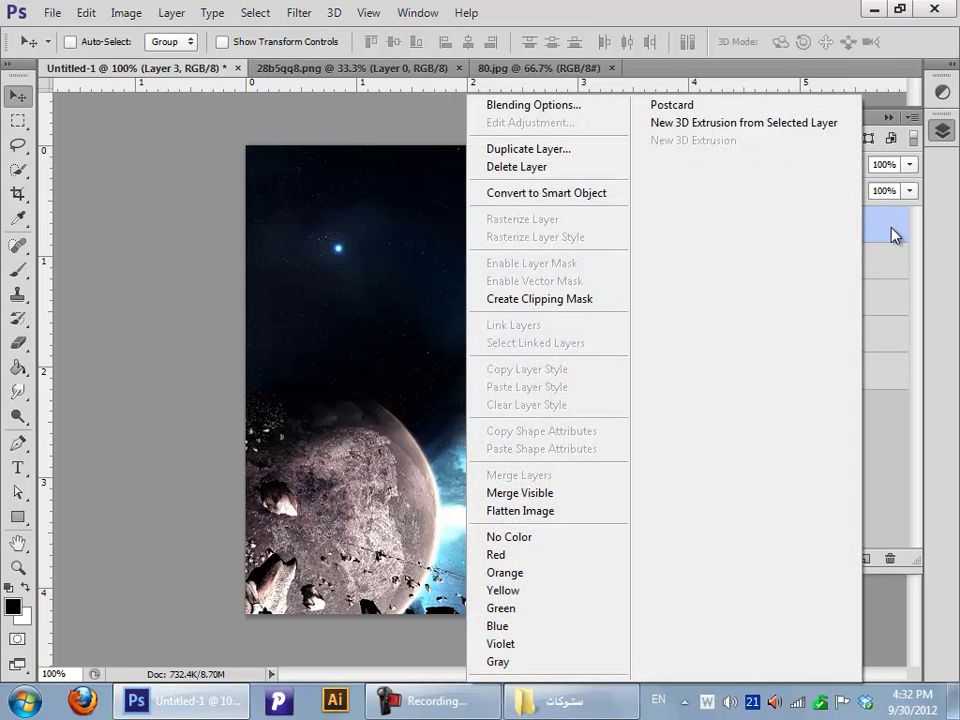
{"action": "left_click", "coordinate": [598, 300]}
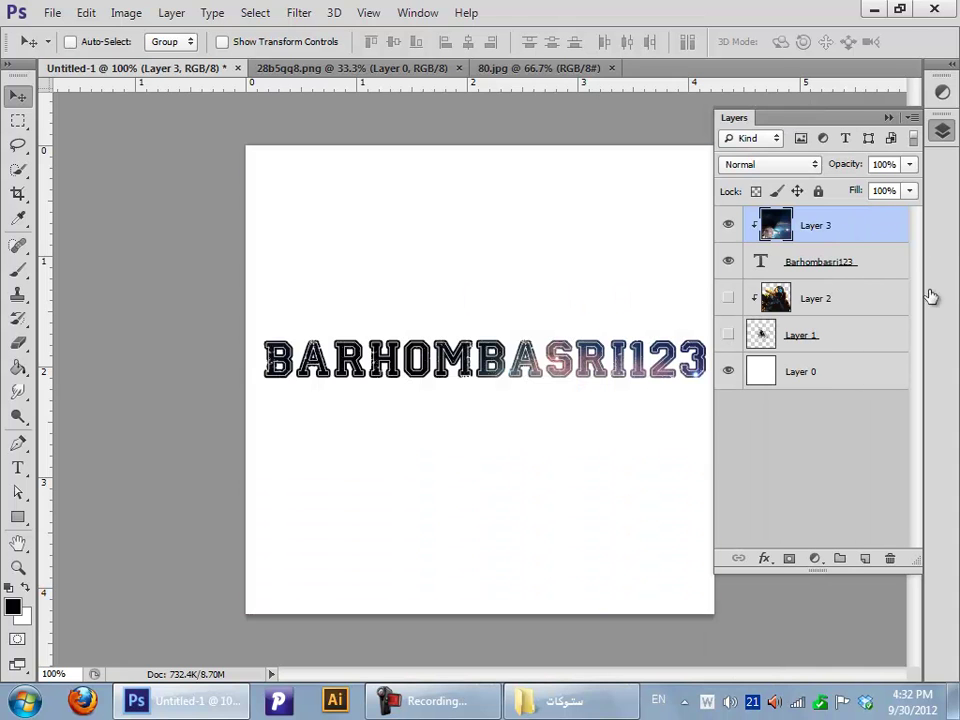
- Reposition the space image inside the letters and make the render and splatter layers visible again
{"action": "mouse_move", "coordinate": [631, 394]}
{"action": "left_mouse_down"}
{"action": "mouse_move", "coordinate": [572, 257]}
{"action": "mouse_move", "coordinate": [598, 285]}
{"action": "mouse_move", "coordinate": [597, 333]}
{"action": "mouse_move", "coordinate": [531, 381]}
{"action": "mouse_move", "coordinate": [439, 364]}
{"action": "mouse_move", "coordinate": [387, 370]}
{"action": "mouse_move", "coordinate": [395, 372]}
{"action": "left_mouse_up"}
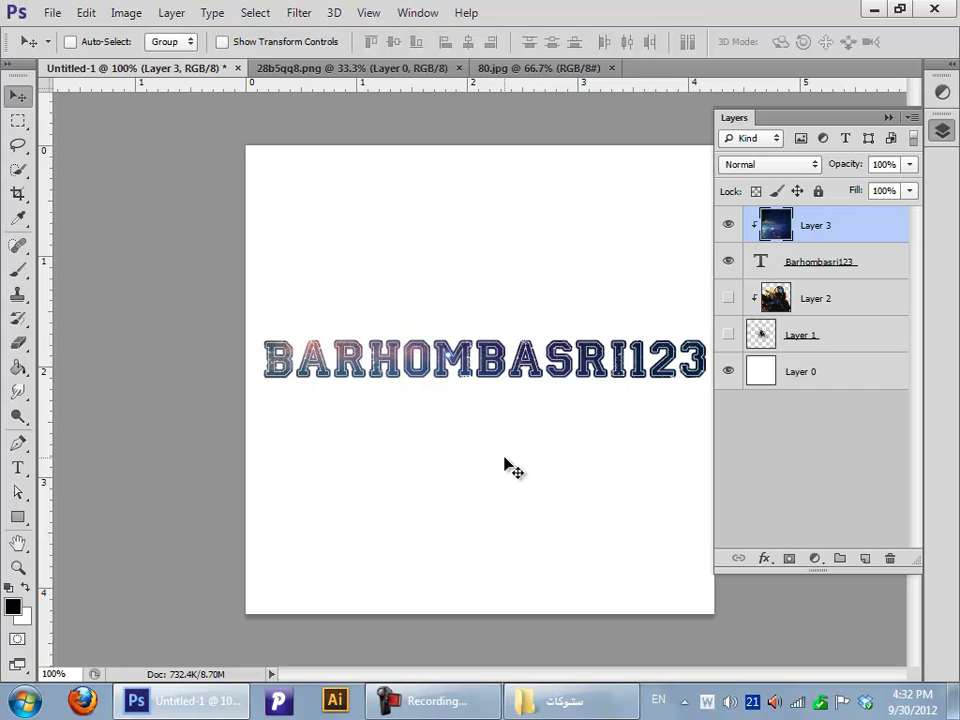
{"action": "left_click_drag", "start_coordinate": [506, 458], "coordinate": [503, 441]}
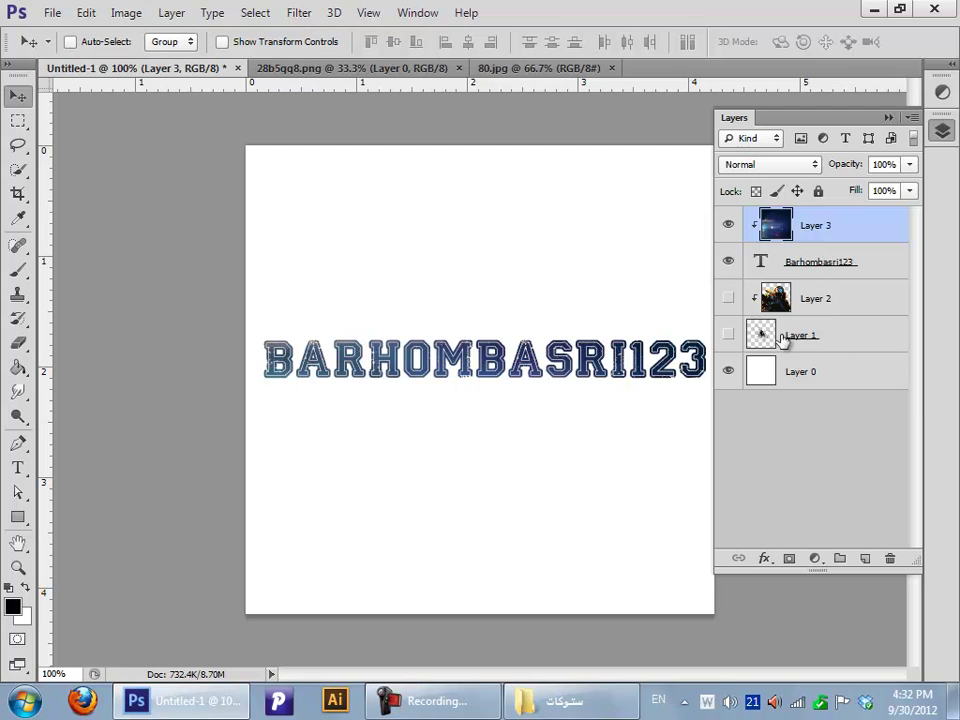
{"action": "left_click_drag", "start_coordinate": [729, 334], "coordinate": [730, 310]}
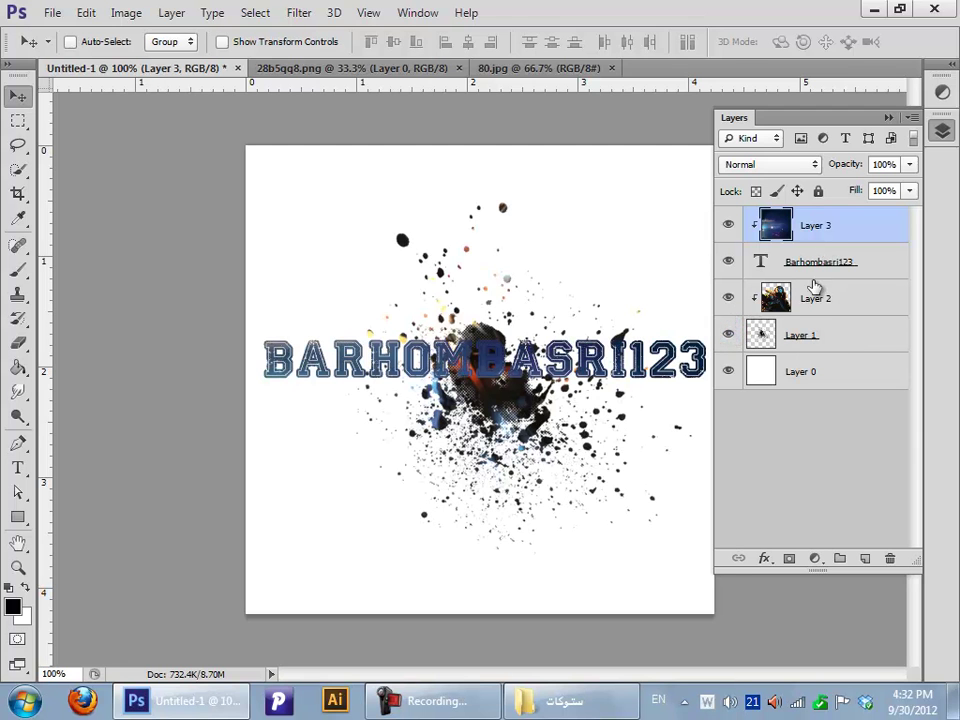
- Close the spare 80.jpg space image and 28b5qq8.png soldier render documents
{"action": "left_click", "coordinate": [555, 67]}
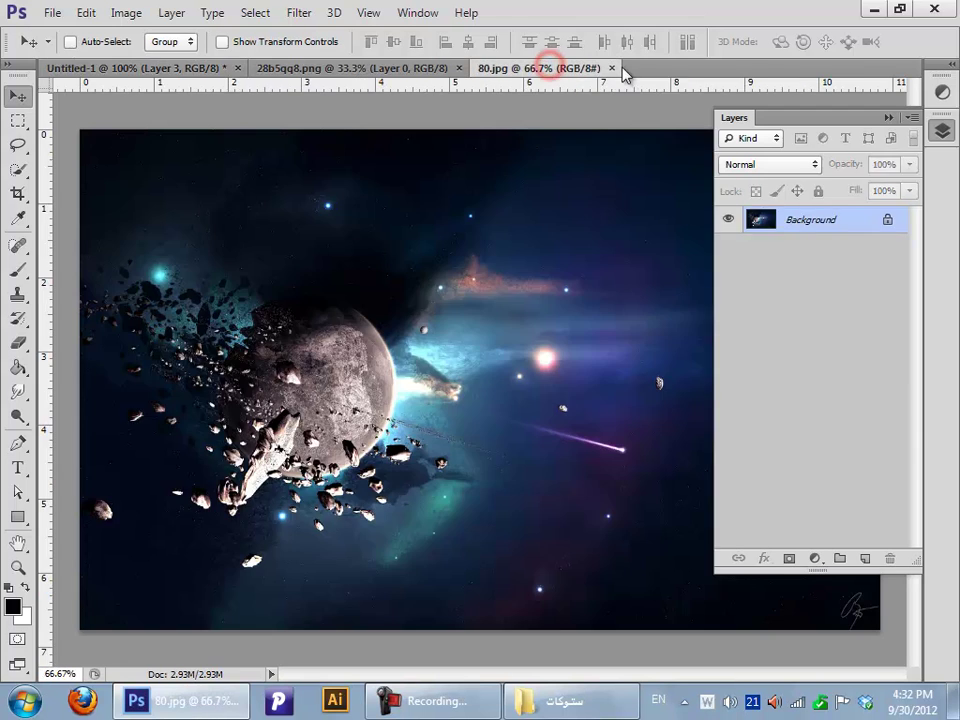
{"action": "left_click", "coordinate": [611, 68]}
{"action": "left_click", "coordinate": [405, 68]}
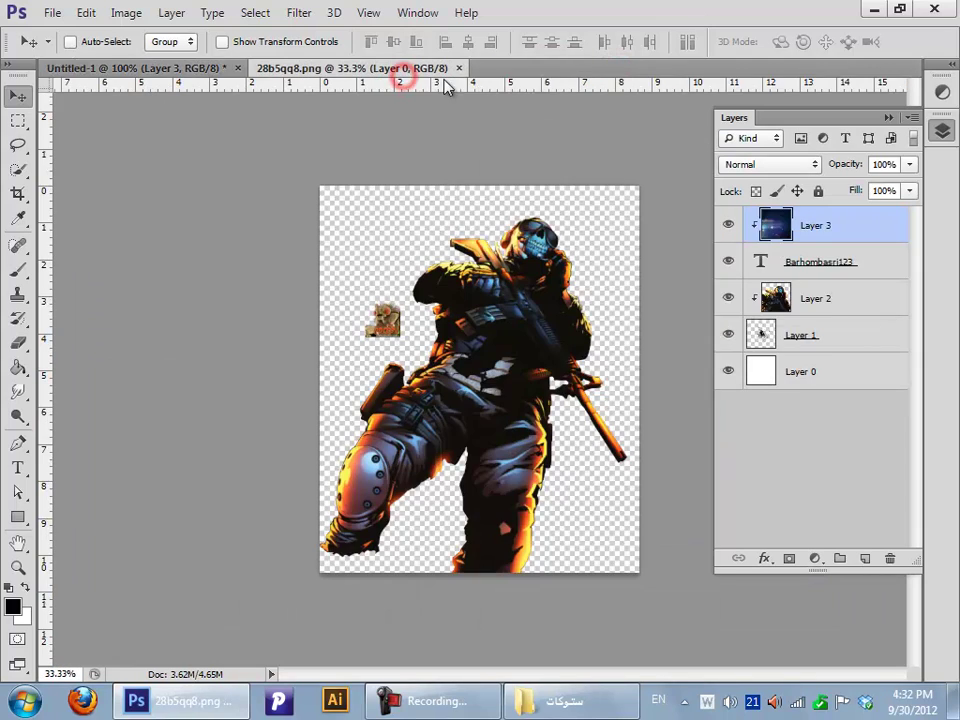
{"action": "left_click", "coordinate": [459, 68]}
- Minimize Photoshop and the folder window, then open sig.psd from the desktop
{"action": "left_click", "coordinate": [874, 9]}
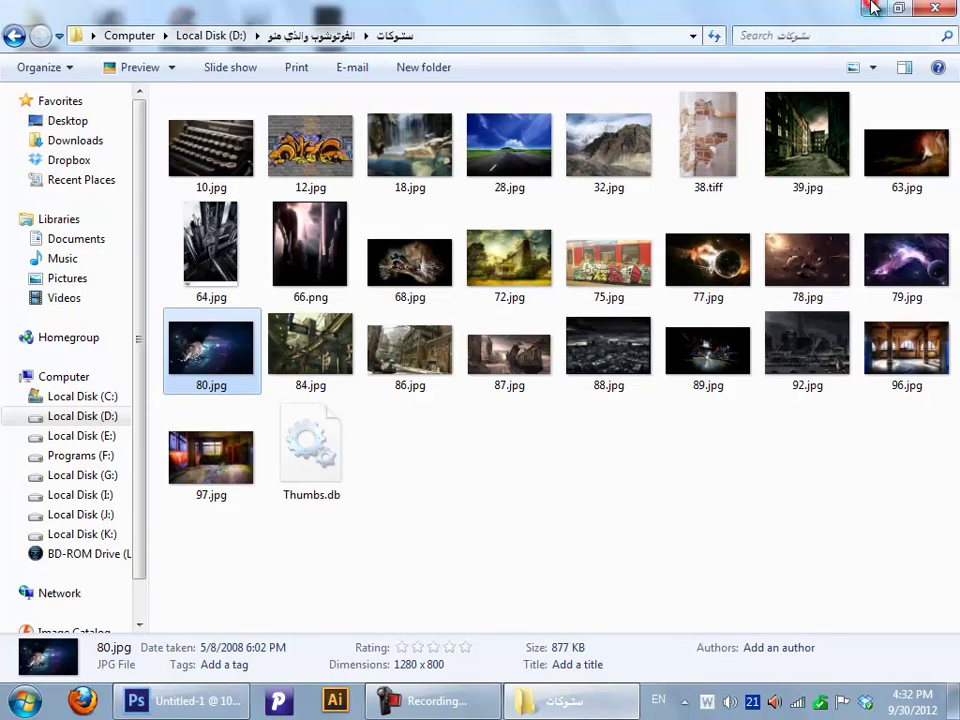
{"action": "left_click", "coordinate": [870, 8]}
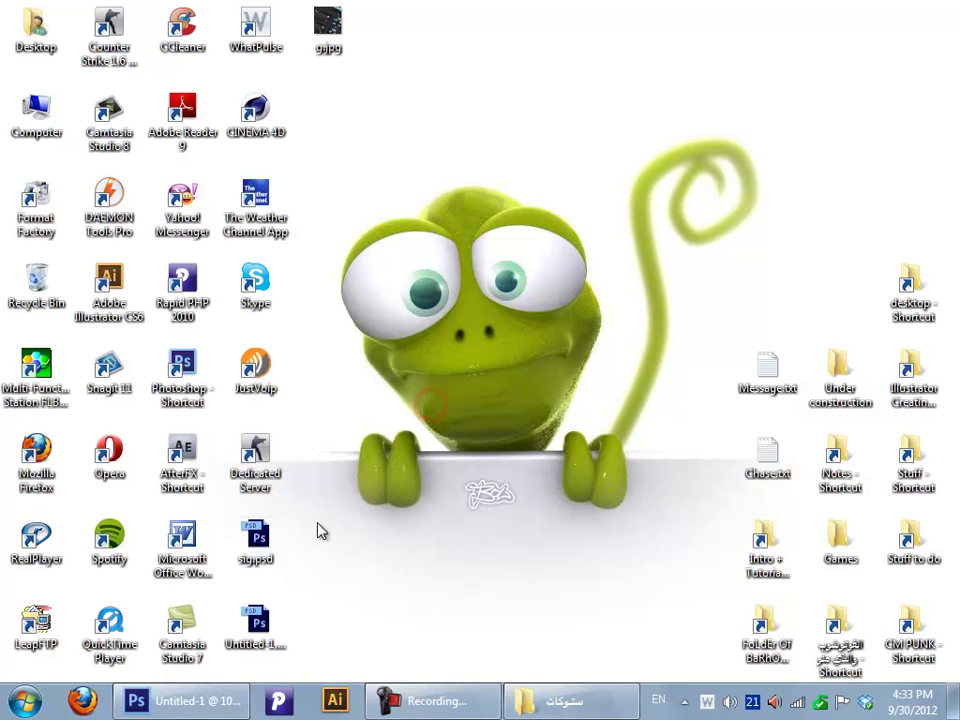
{"action": "left_click", "coordinate": [249, 555]}
{"action": "double_click", "coordinate": [249, 555]}
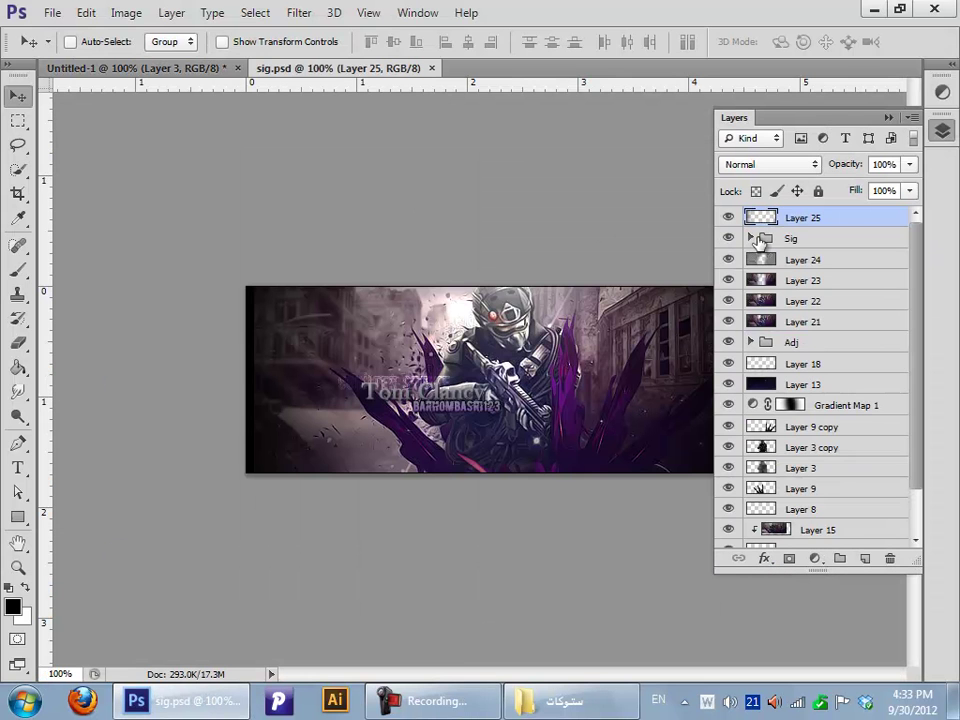
- Toggle sig.psd's layer visibility to inspect how the signature layers are built
{"action": "mouse_move", "coordinate": [730, 216]}
{"action": "left_mouse_down"}
{"action": "mouse_move", "coordinate": [707, 400]}
{"action": "mouse_move", "coordinate": [722, 588]}
{"action": "left_mouse_up"}
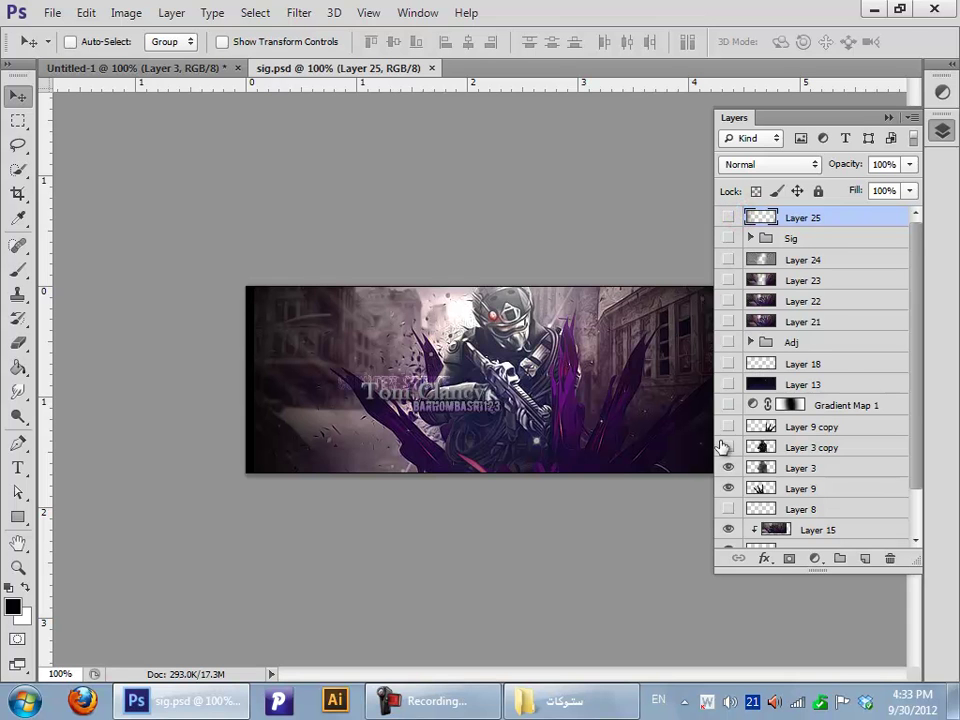
{"action": "left_click", "coordinate": [728, 496]}
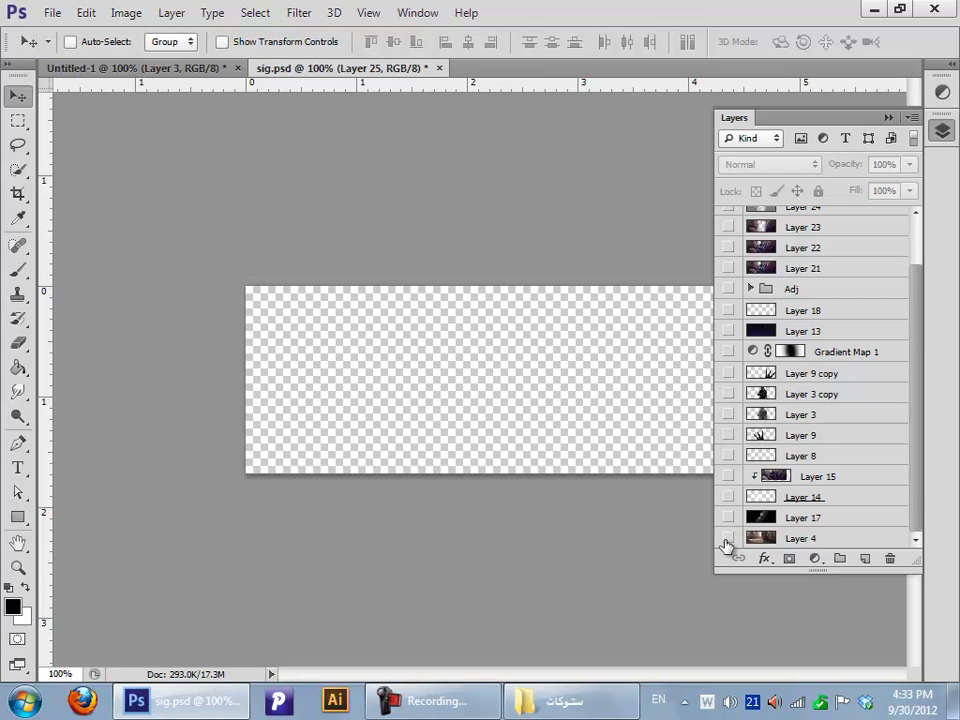
{"action": "left_click", "coordinate": [727, 538]}
{"action": "left_click", "coordinate": [728, 497]}
{"action": "left_click", "coordinate": [728, 476]}
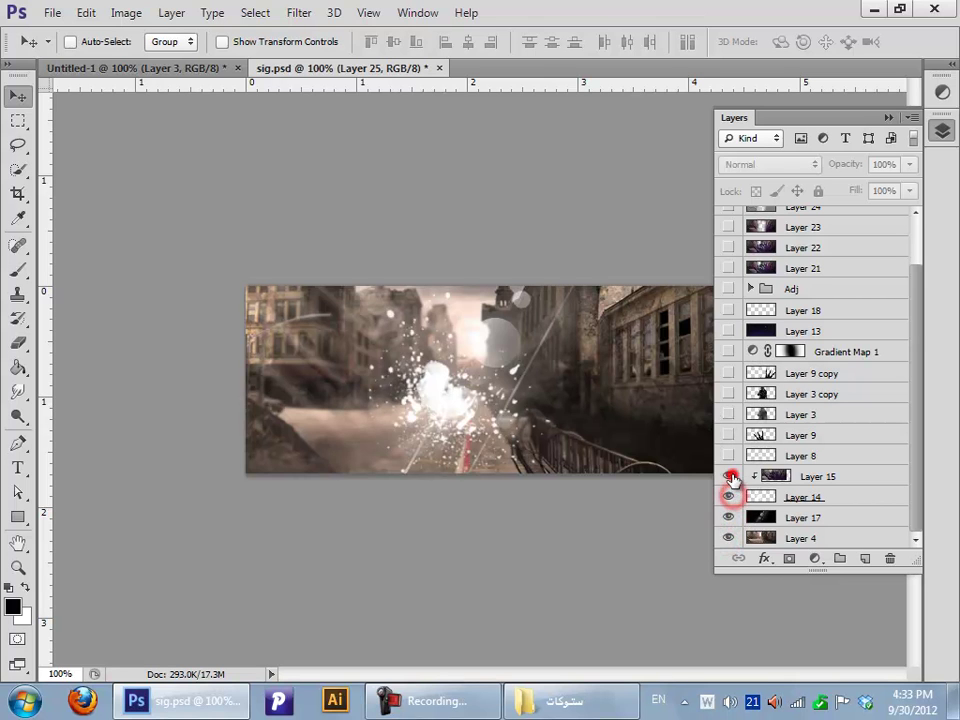
{"action": "left_click", "coordinate": [730, 476]}
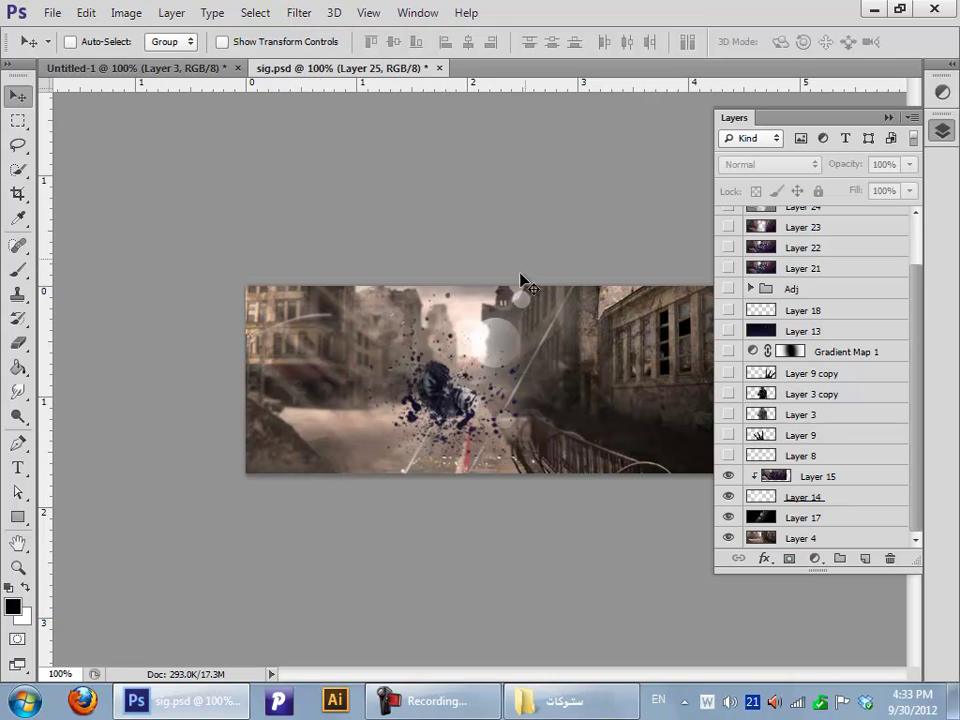
- In Untitled-1, hide Layer 1 and Layer 2, then move the space image within the letters
{"action": "left_click", "coordinate": [200, 72]}
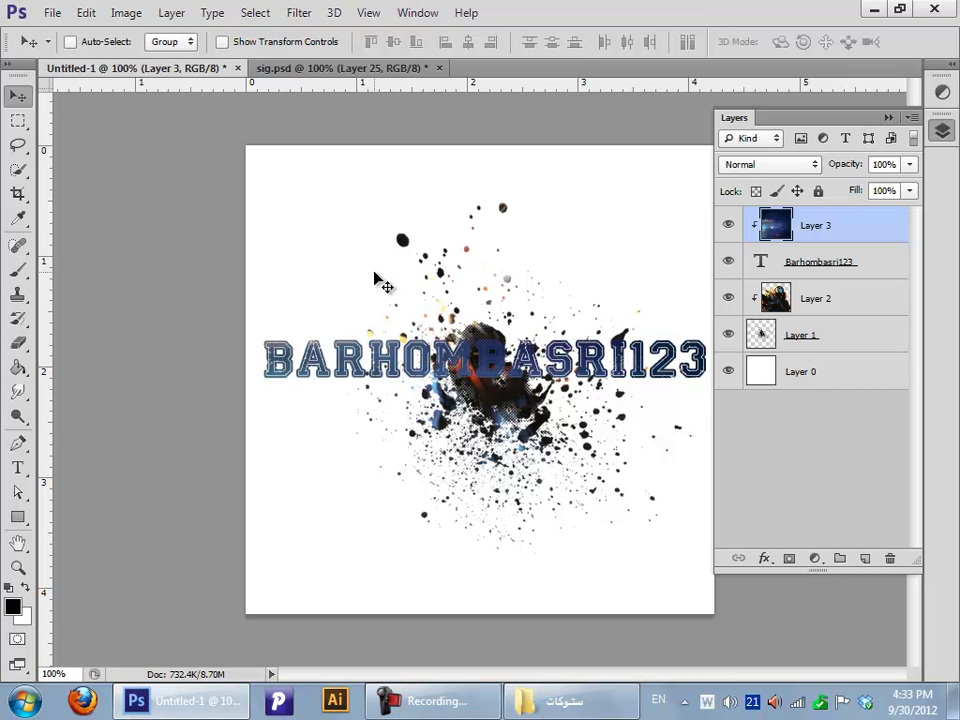
{"action": "left_click", "coordinate": [728, 298]}
{"action": "left_click", "coordinate": [728, 334]}
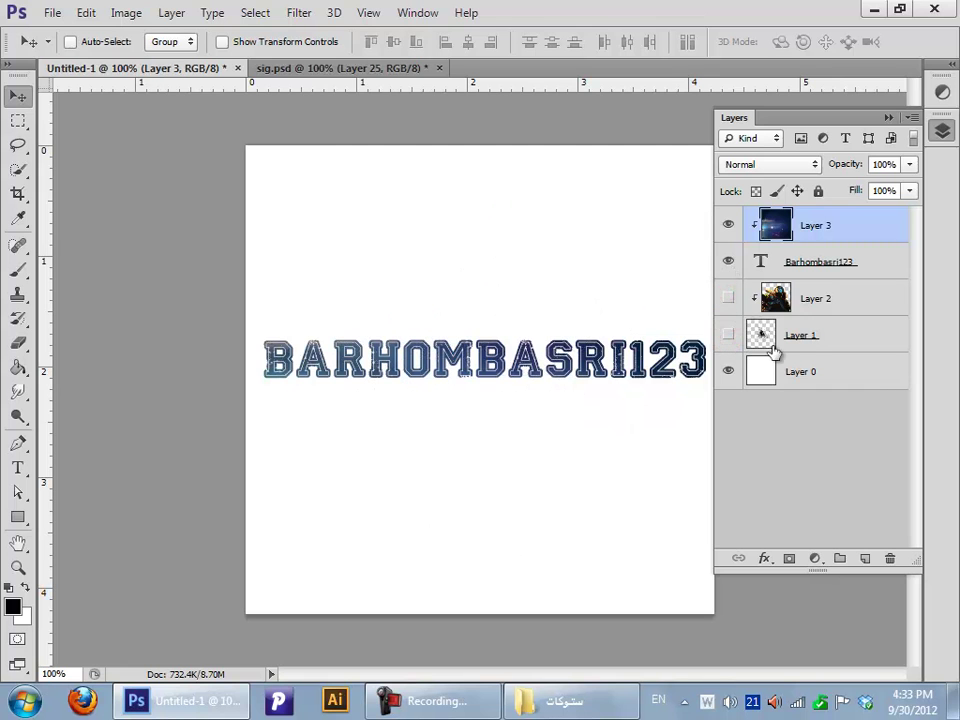
{"action": "left_click", "coordinate": [786, 335]}
{"action": "left_click", "coordinate": [801, 225]}
{"action": "mouse_move", "coordinate": [548, 354]}
{"action": "left_mouse_down"}
{"action": "mouse_move", "coordinate": [593, 288]}
{"action": "mouse_move", "coordinate": [530, 248]}
{"action": "left_mouse_up"}
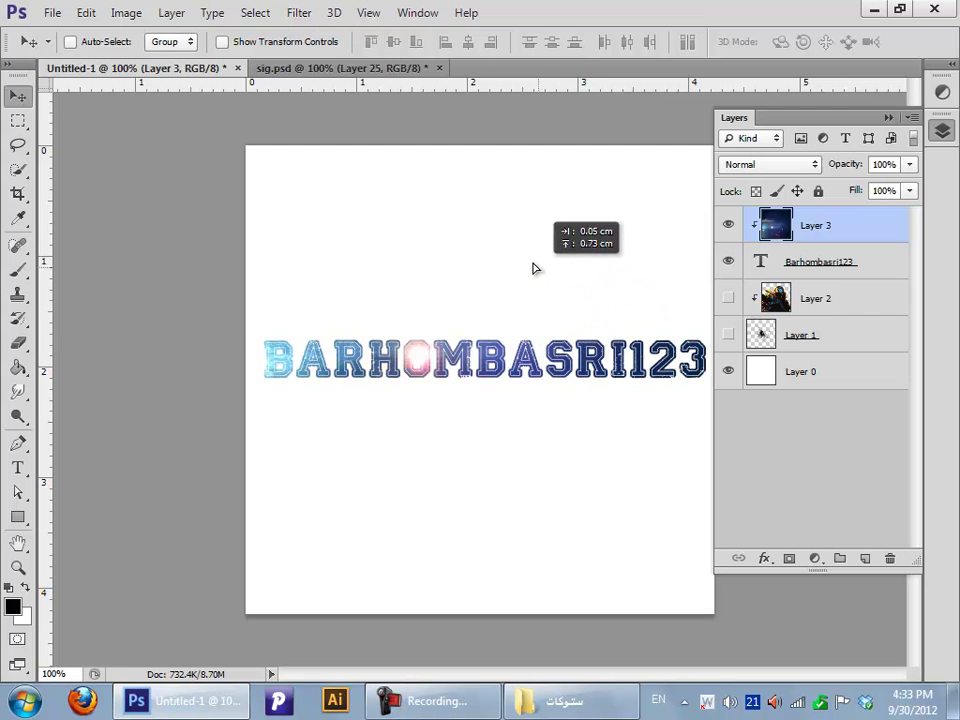